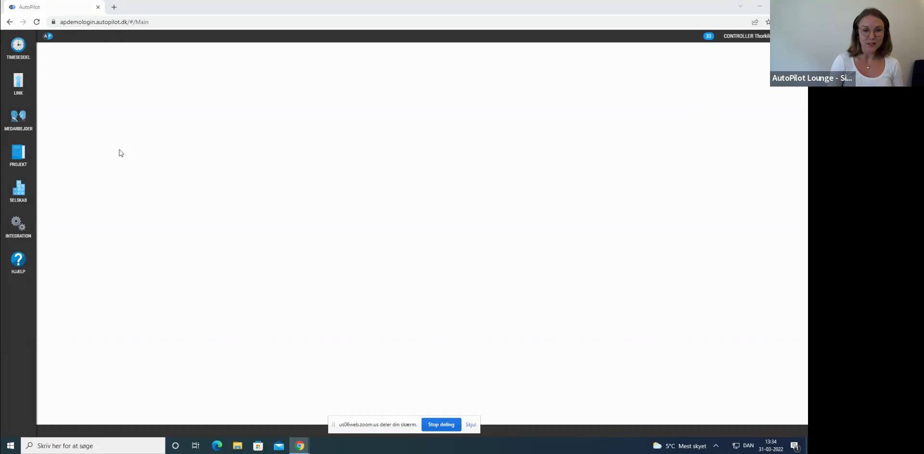
- Open the Analyse page for projects
mouse_move(37, 126)
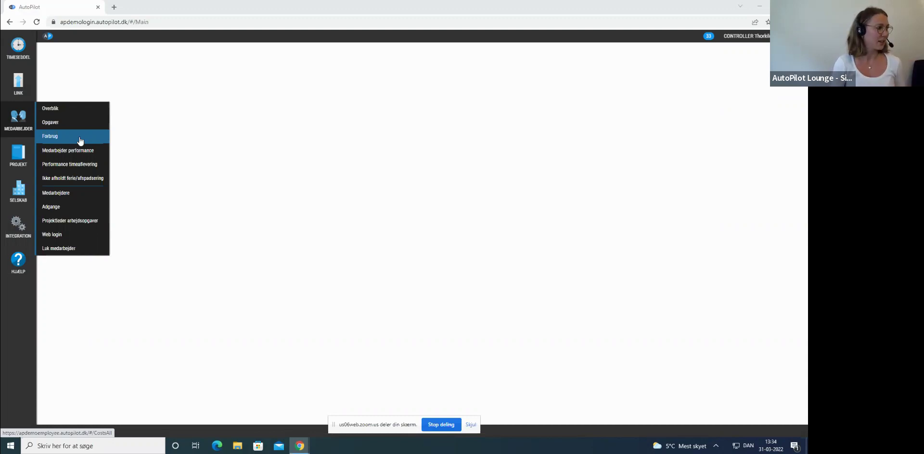
mouse_move(17, 153)
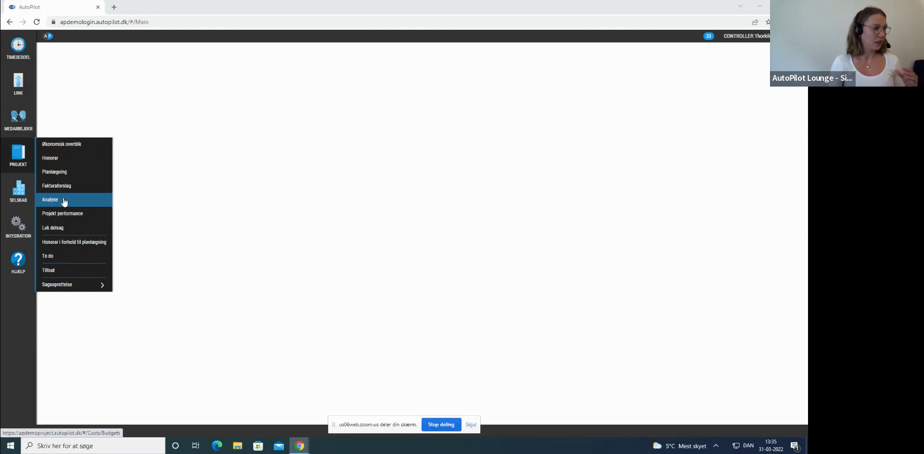
mouse_move(20, 192)
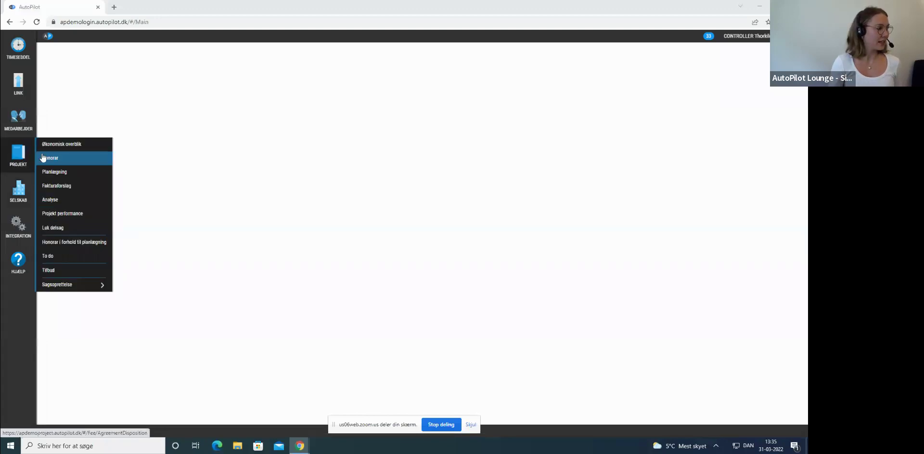
click(88, 204)
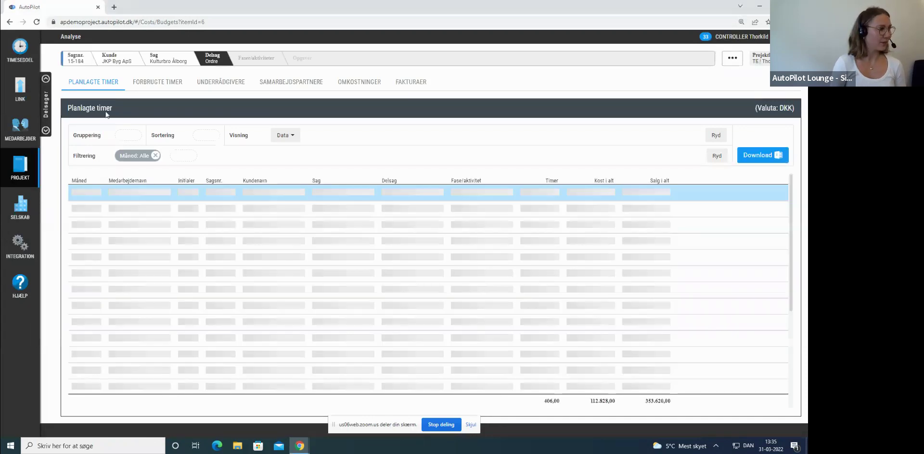
- Search the subcases for "odins", select Odins Øje under Vikingkvarteret, and hide the subcase list
click(49, 110)
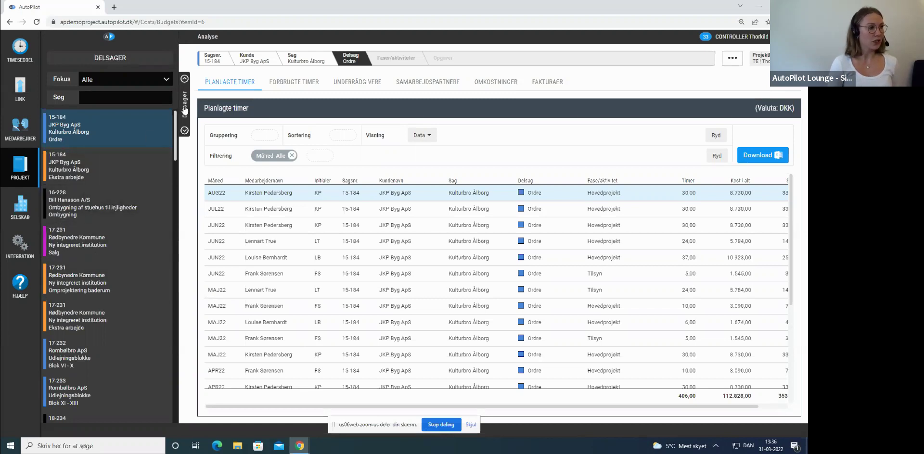
click(108, 99)
text(odins)
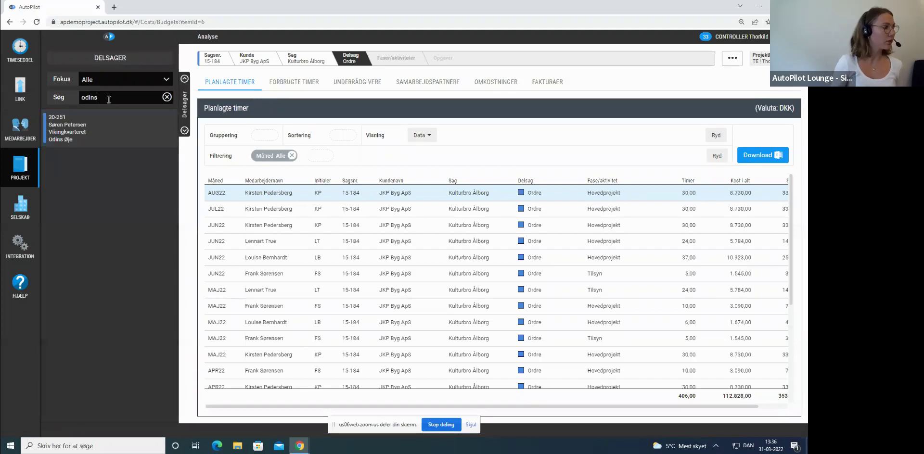
click(138, 139)
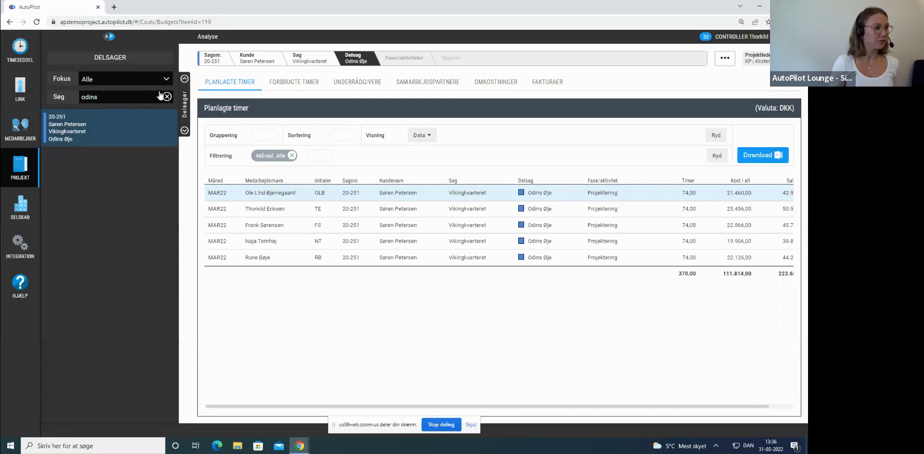
click(187, 106)
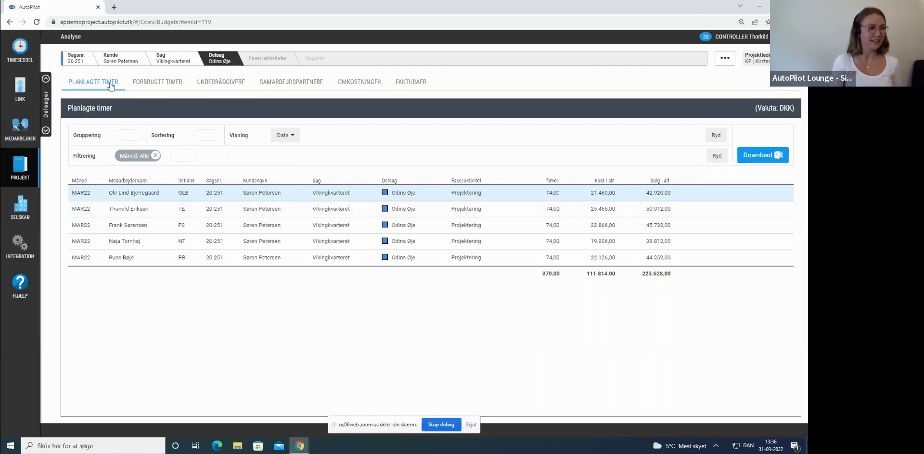
- Show the subcase's consumed hours (Forbrugte timer) and review the available grouping options
click(160, 85)
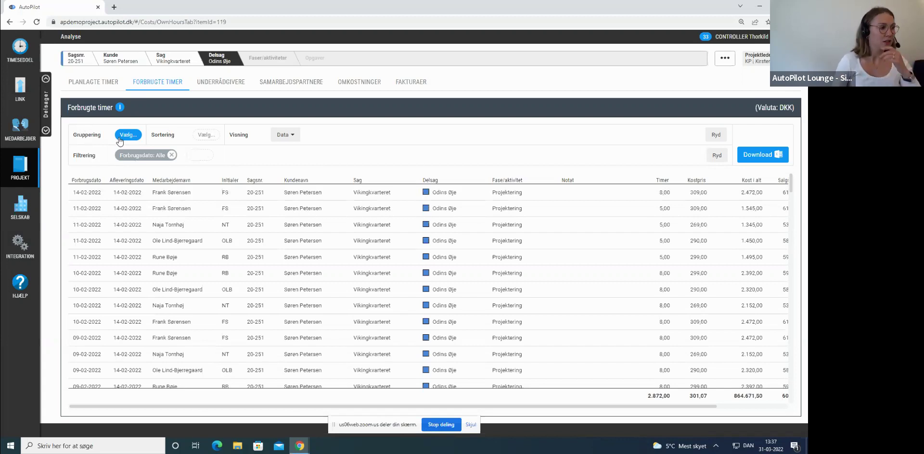
click(121, 137)
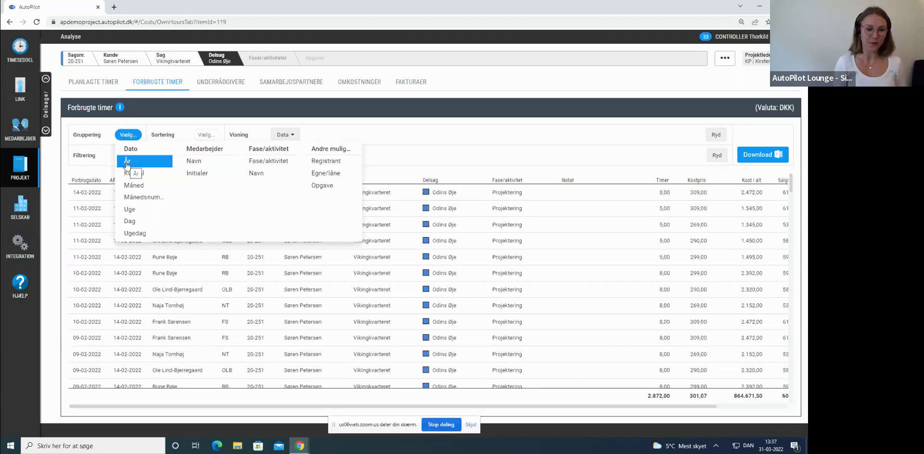
click(76, 138)
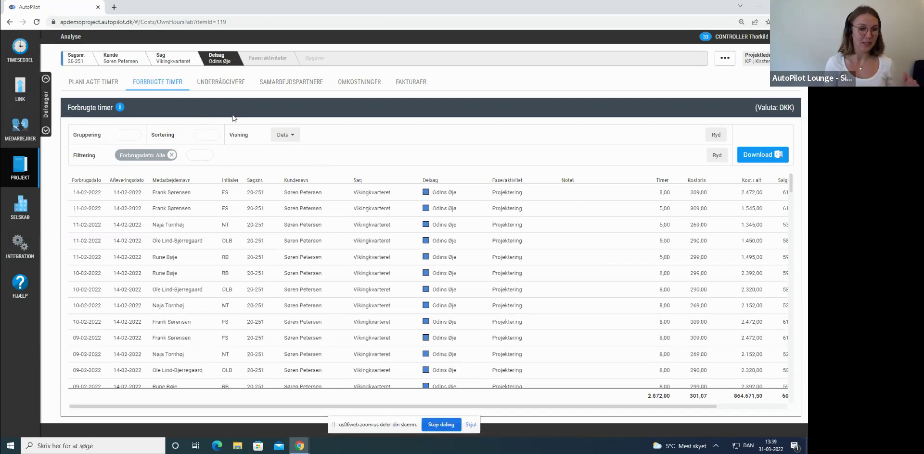
- Group the consumed hours by employee name and sort the groups by Timer
mouse_move(22, 180)
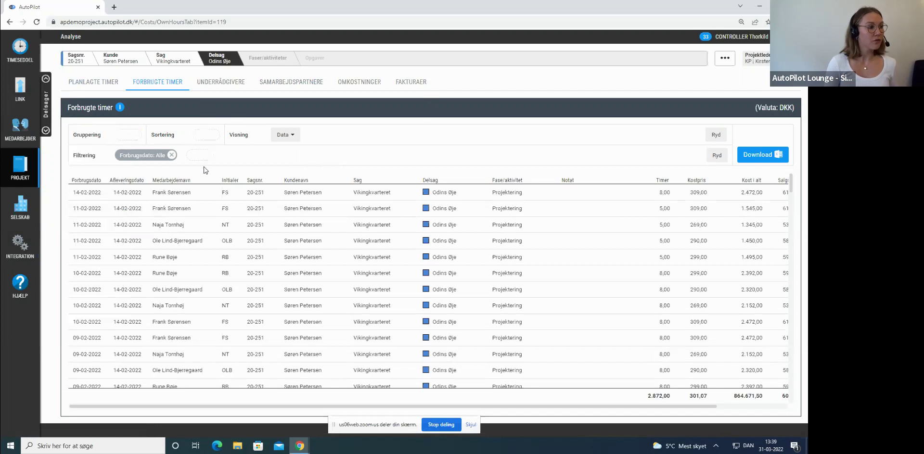
click(132, 138)
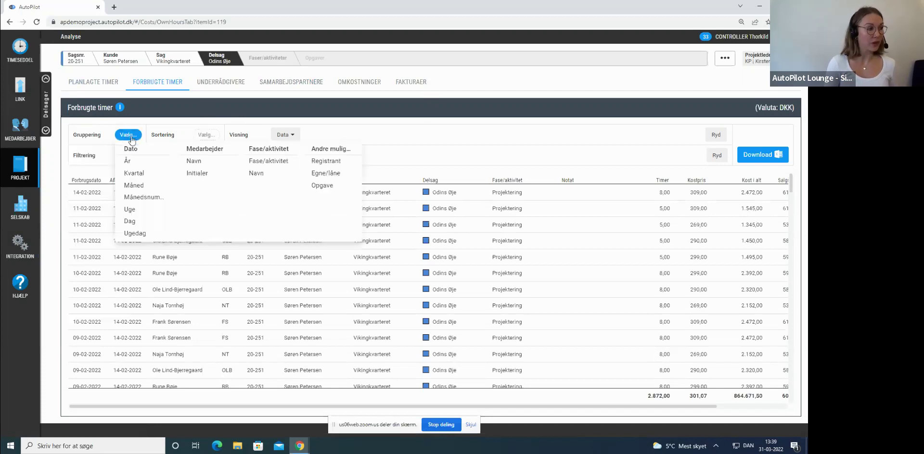
click(211, 163)
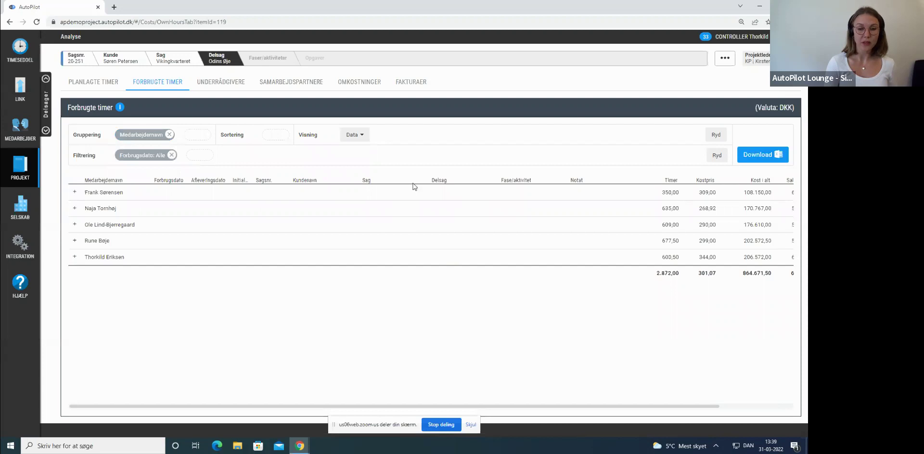
click(275, 135)
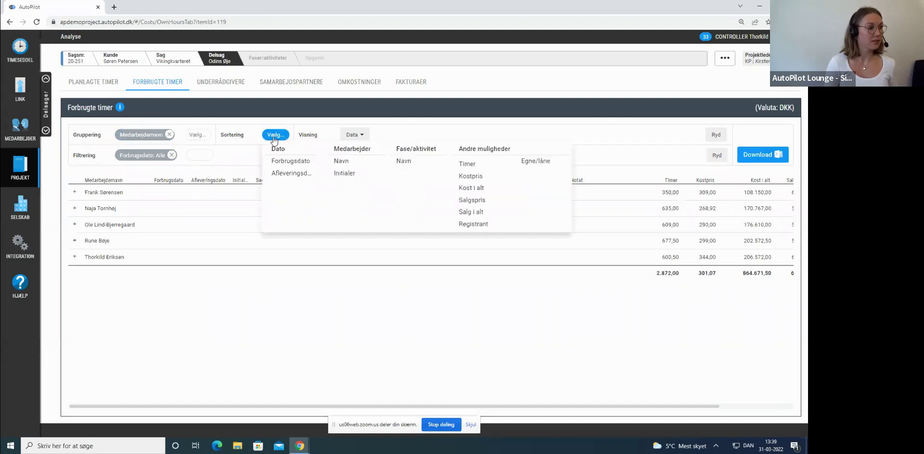
click(470, 169)
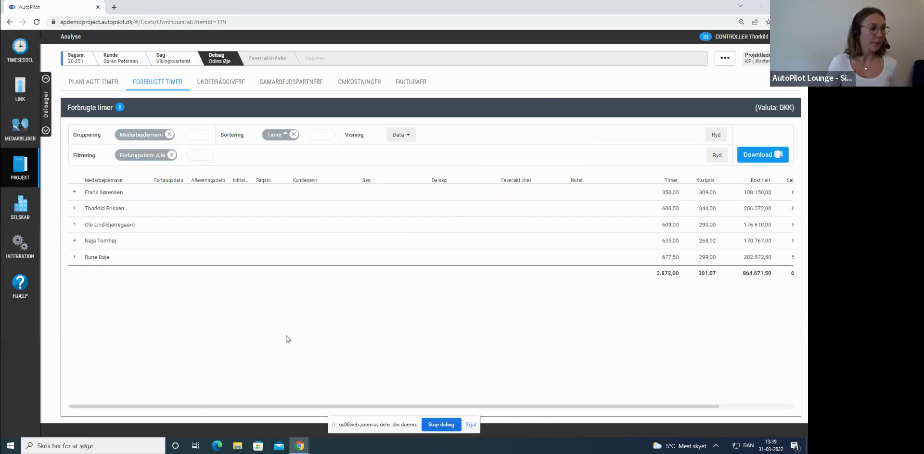
- Expand the first employee's group, examine its registrations across to the sales columns, and collapse it again
click(74, 194)
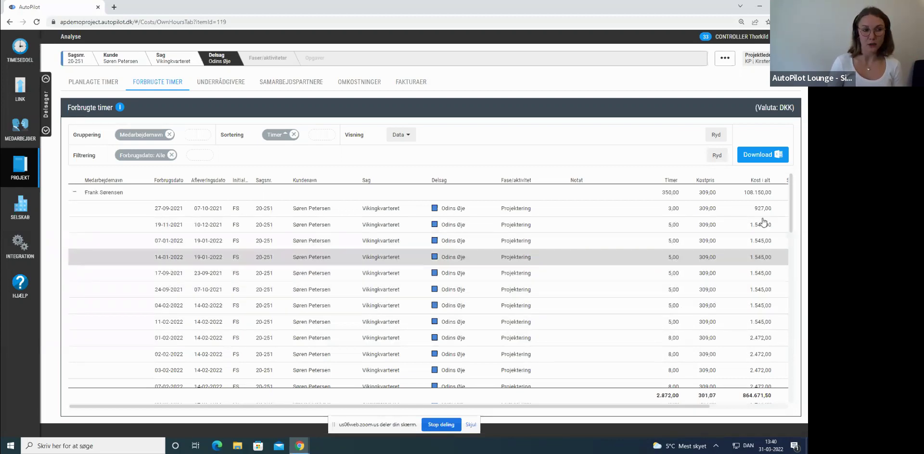
scroll(649, 414, right, 2)
scroll(705, 414, right, 2)
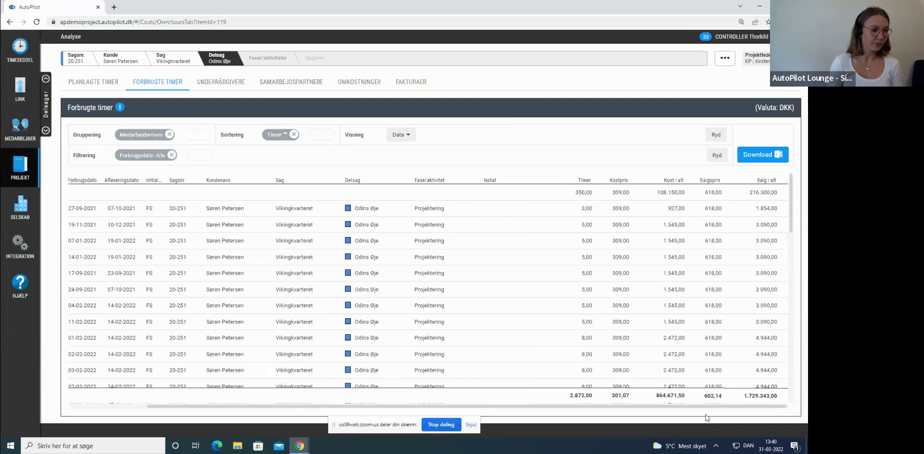
scroll(706, 414, left, 5)
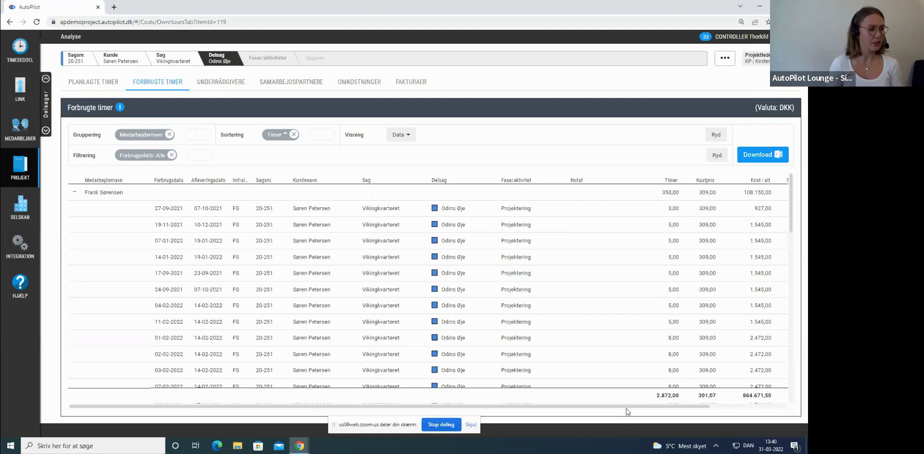
click(74, 193)
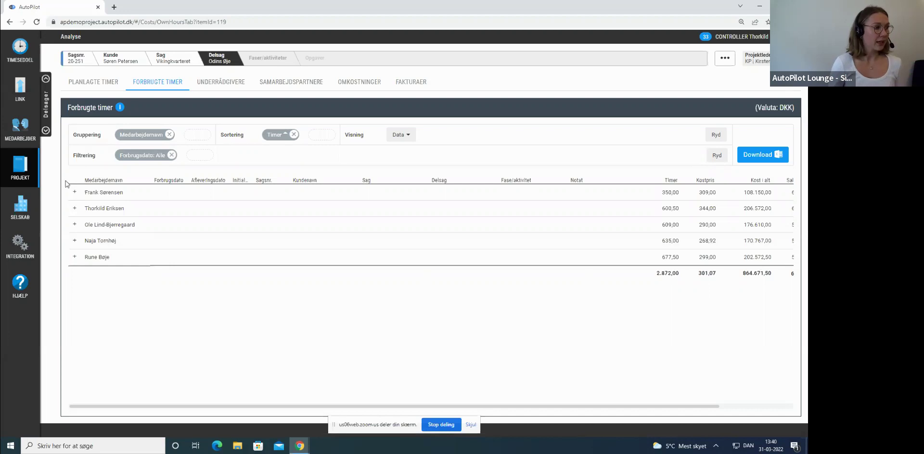
- Filter the consumption date (Forbrugsdato) to the second half of 2021
click(147, 155)
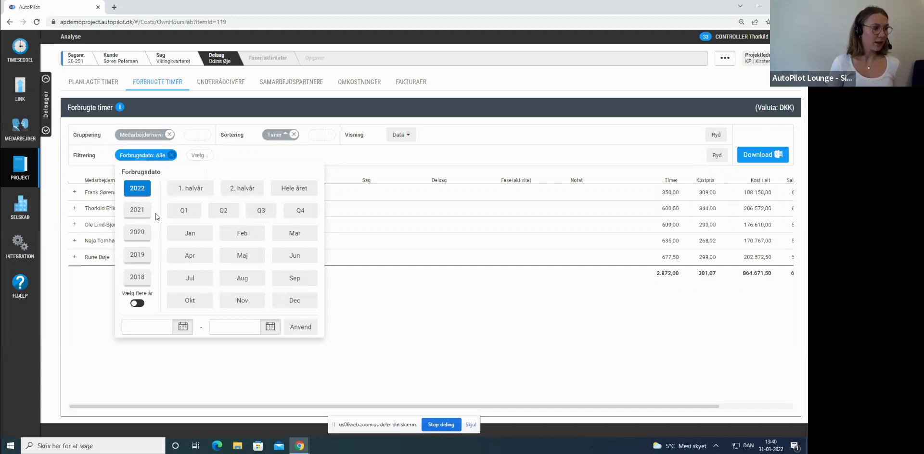
click(140, 213)
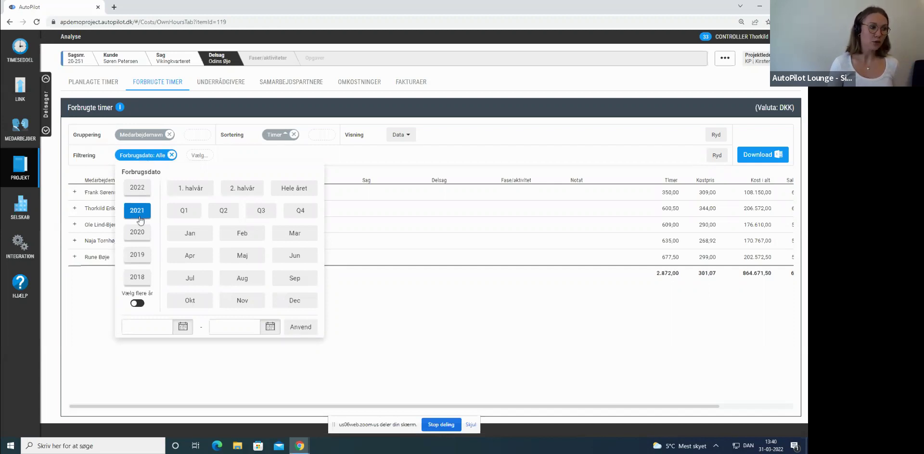
click(253, 191)
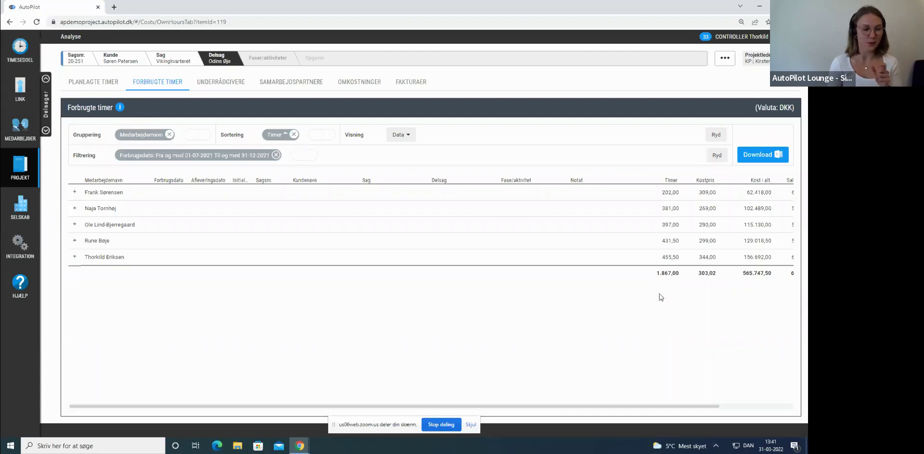
- Change the consumption date filter to multiple years, covering the whole of 2020 and 2021
click(232, 159)
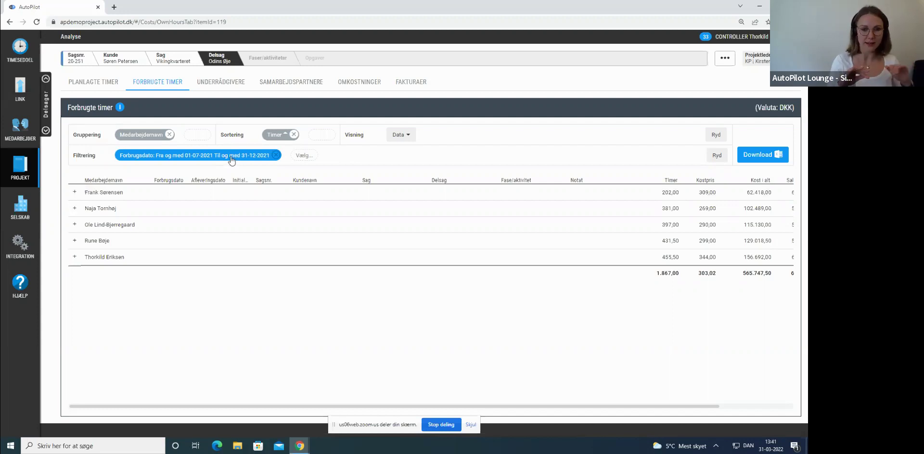
click(230, 159)
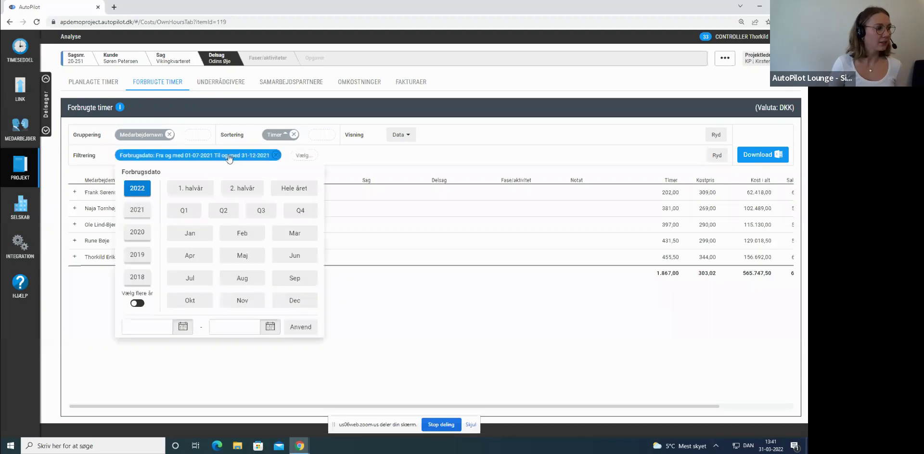
click(136, 304)
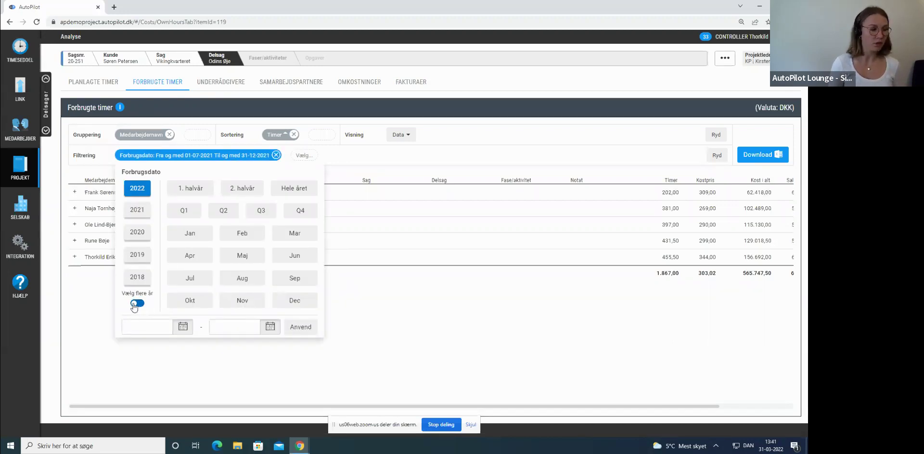
click(140, 235)
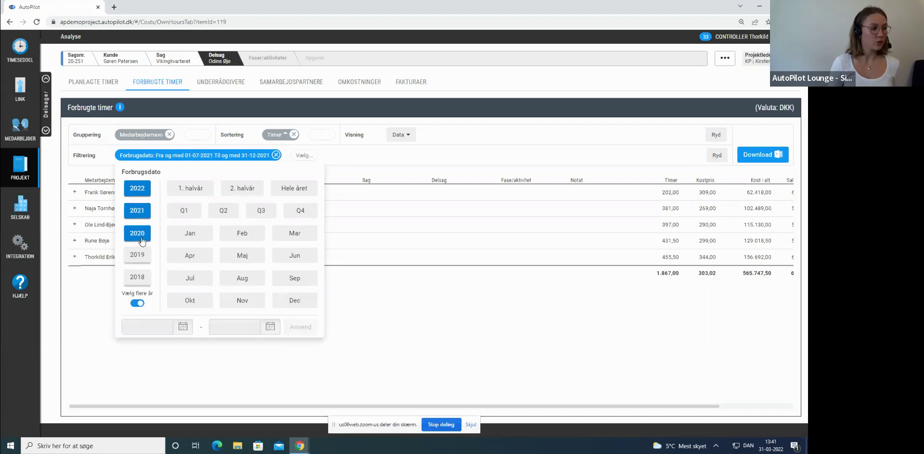
click(138, 190)
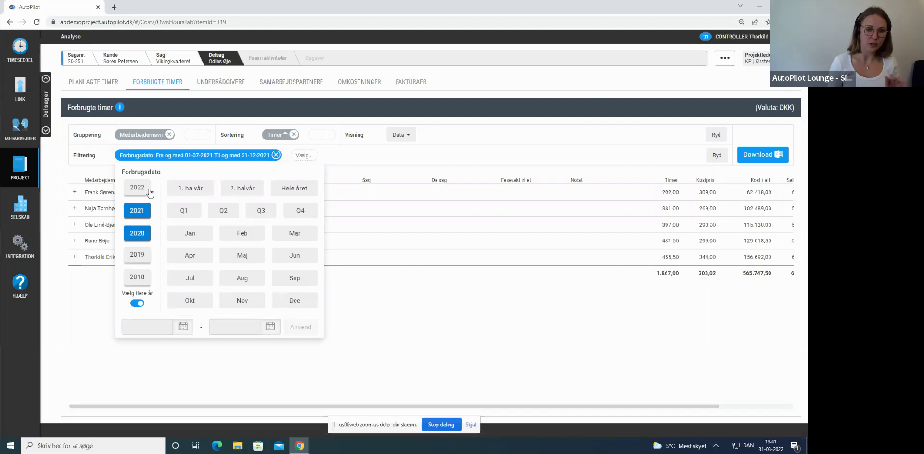
click(295, 191)
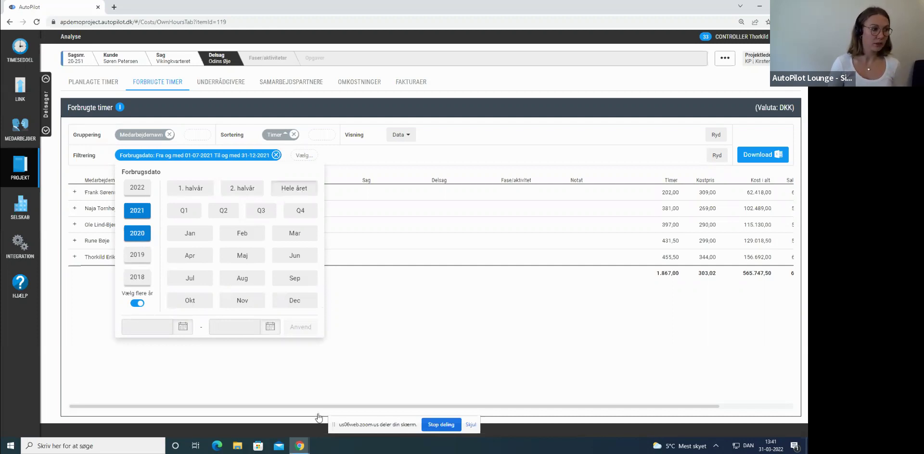
click(438, 388)
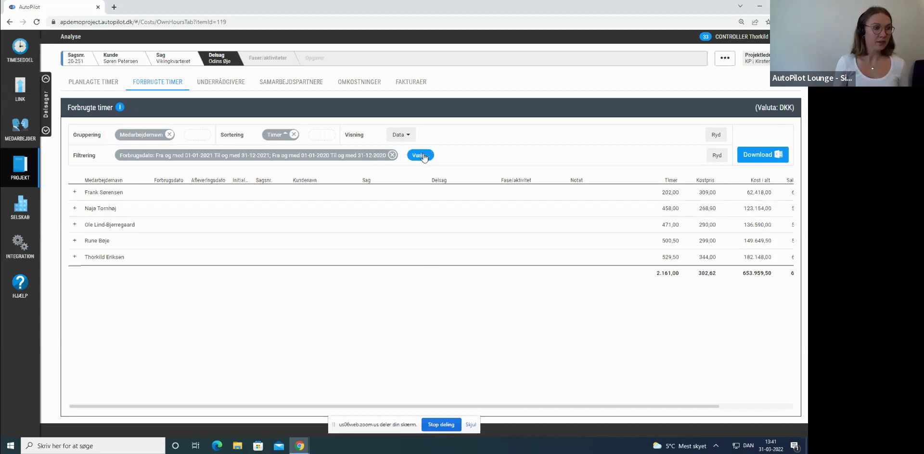
- Add an employee name filter (Medarbejdernavn) with the condition Ikke to exclude the first listed employee
click(420, 155)
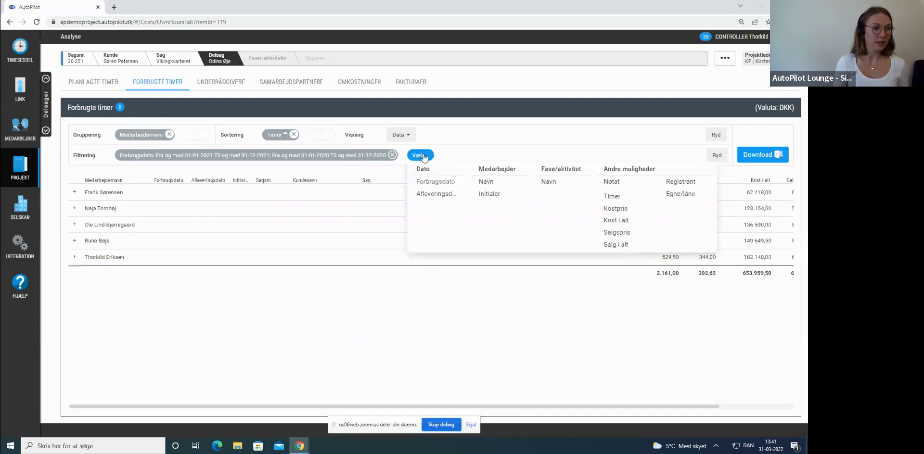
click(495, 186)
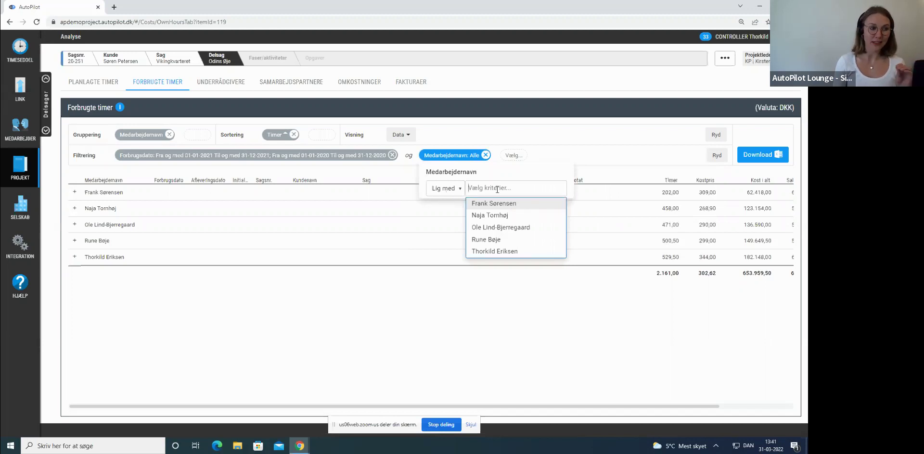
click(453, 193)
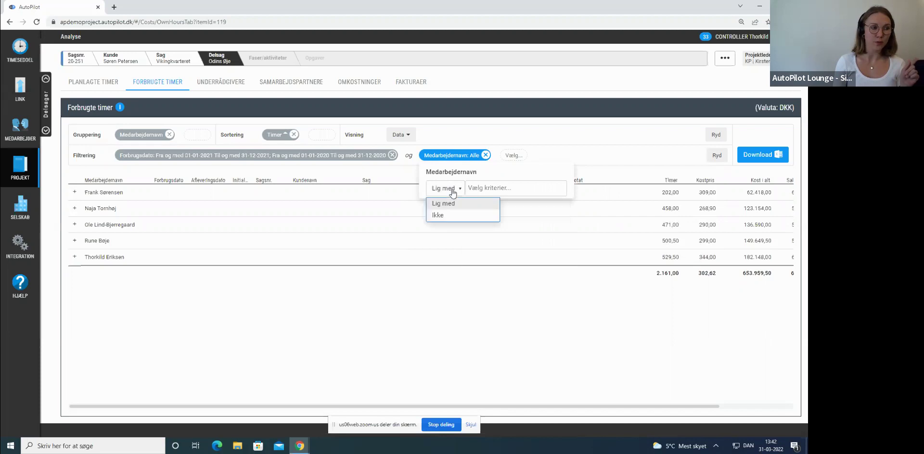
click(445, 216)
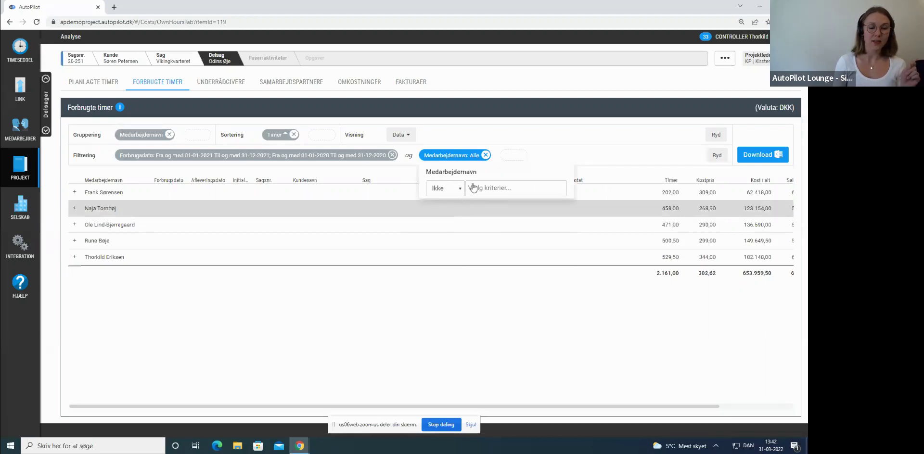
click(512, 184)
text(Frank)
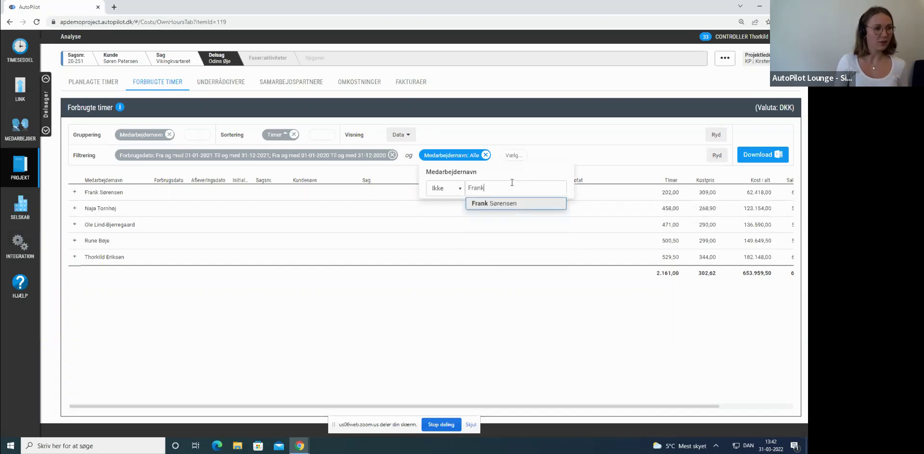
click(488, 202)
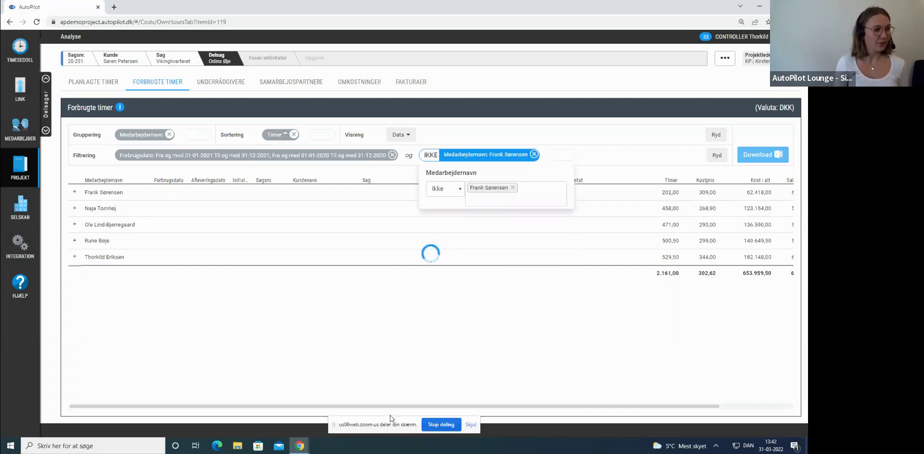
click(263, 325)
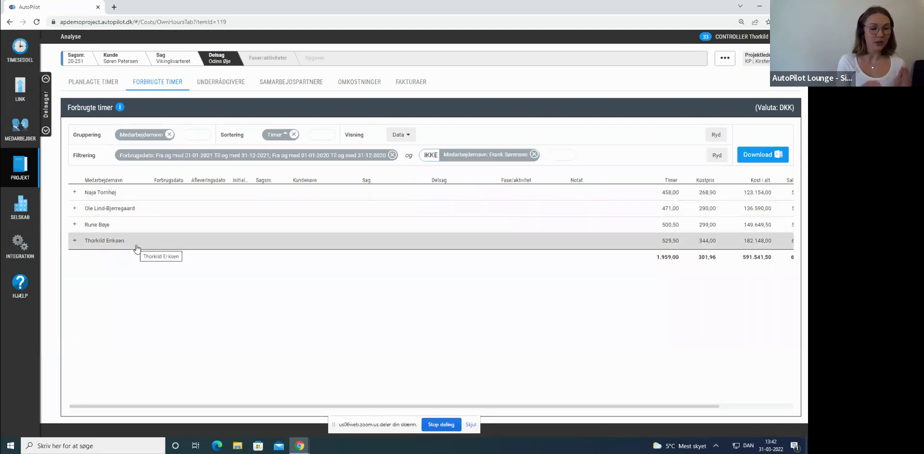
click(176, 157)
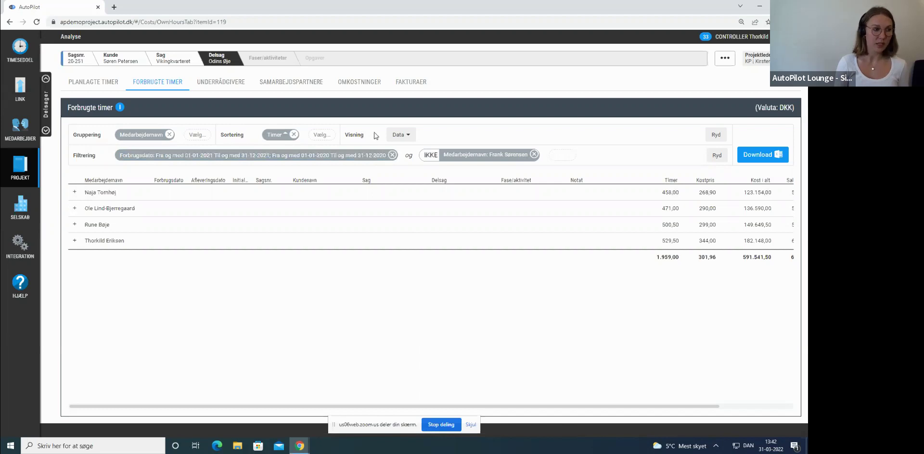
- Display the grouped hours as a Timer diagram with absolute numbers instead of percentages, and clear all filters
click(410, 139)
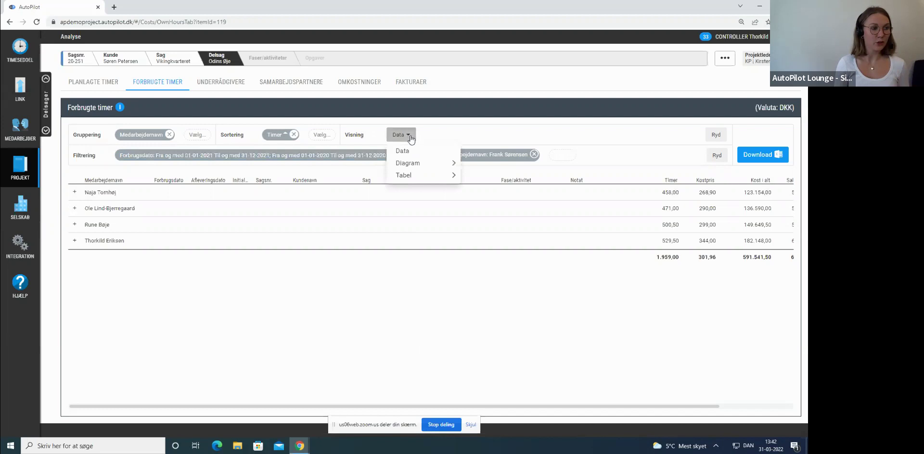
mouse_move(406, 177)
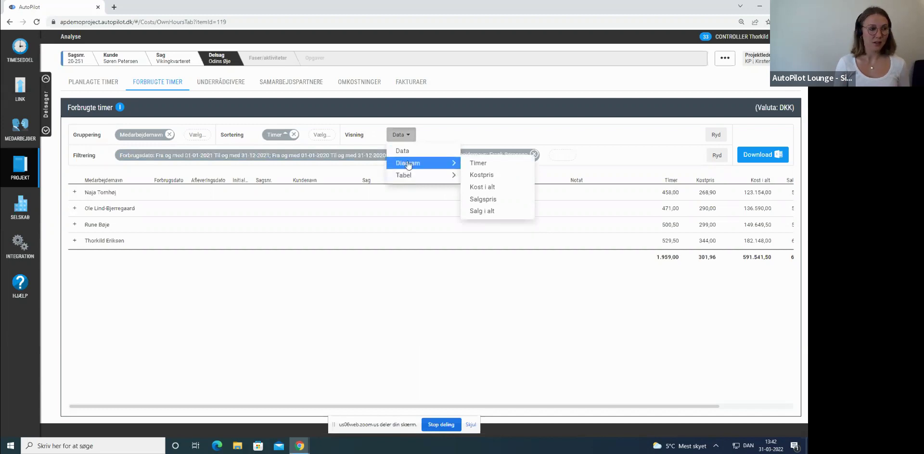
click(481, 163)
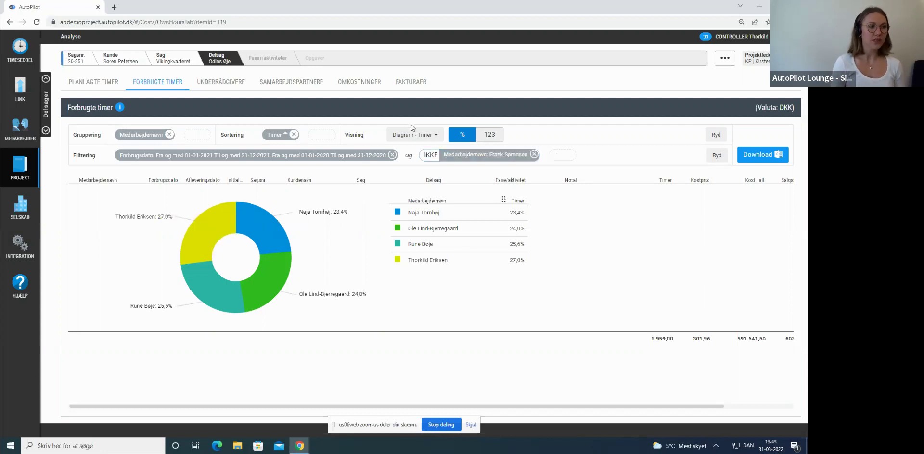
click(491, 135)
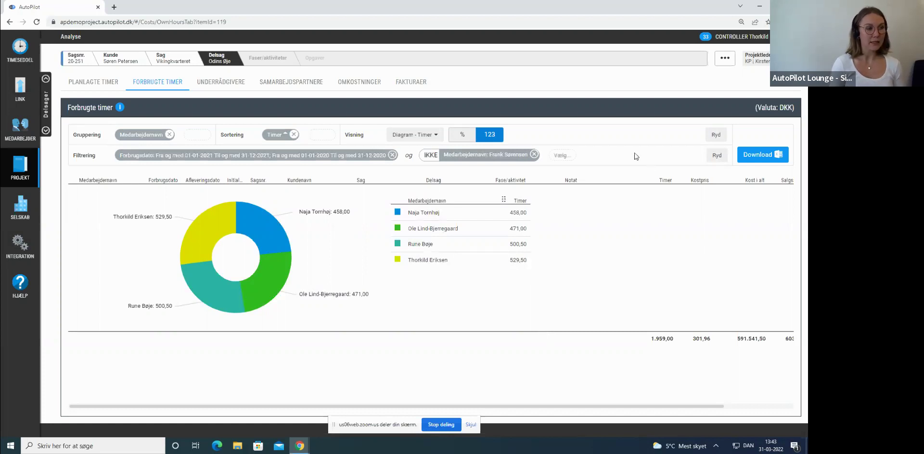
click(503, 155)
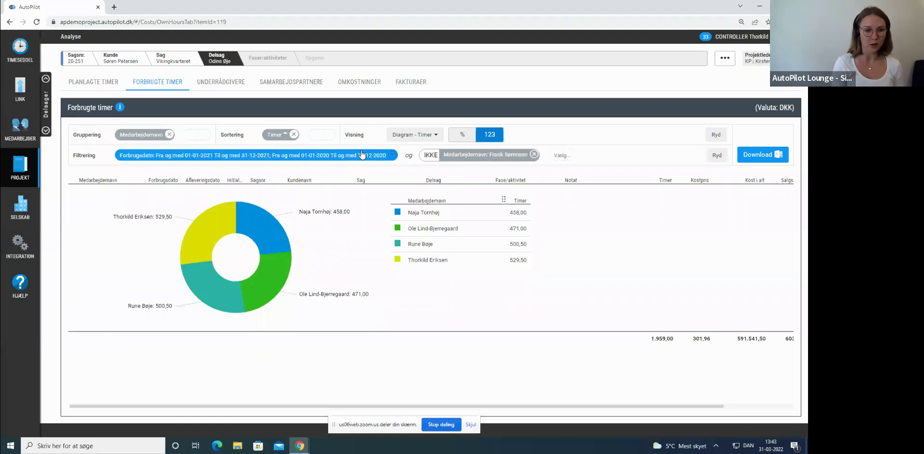
click(717, 155)
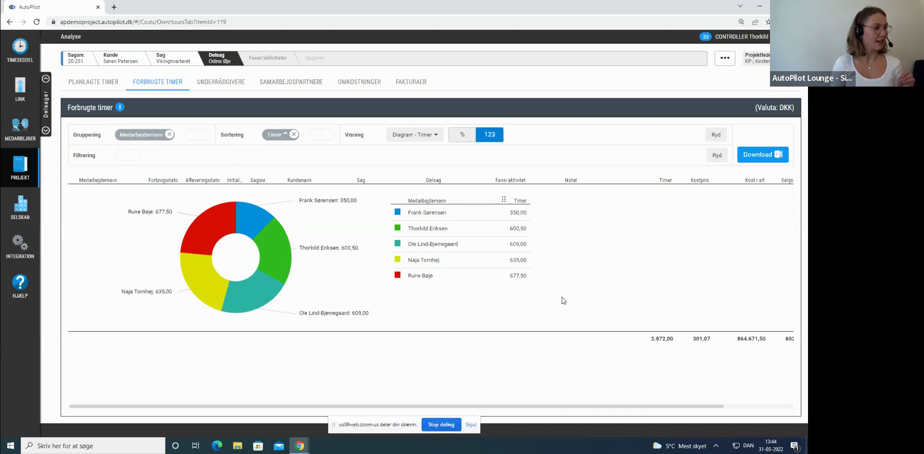
- Open the company-level analysis (Selskab, Analyse) and show its invoices (Fakturaer)
mouse_move(10, 212)
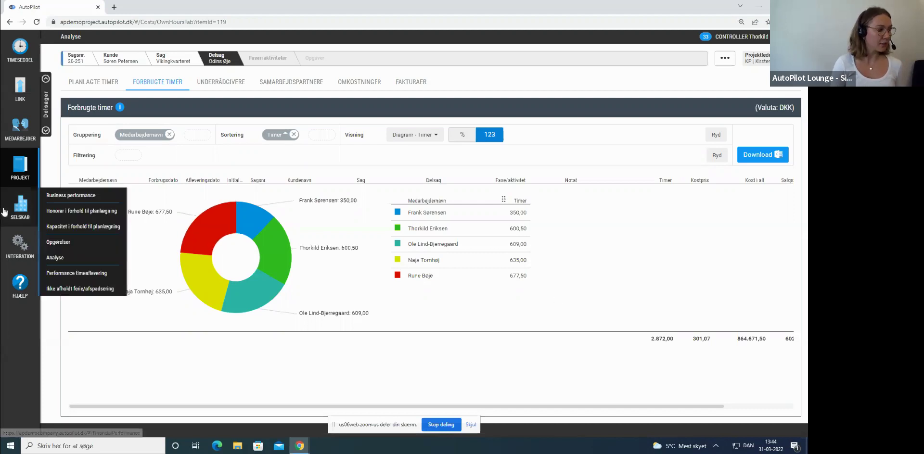
click(92, 263)
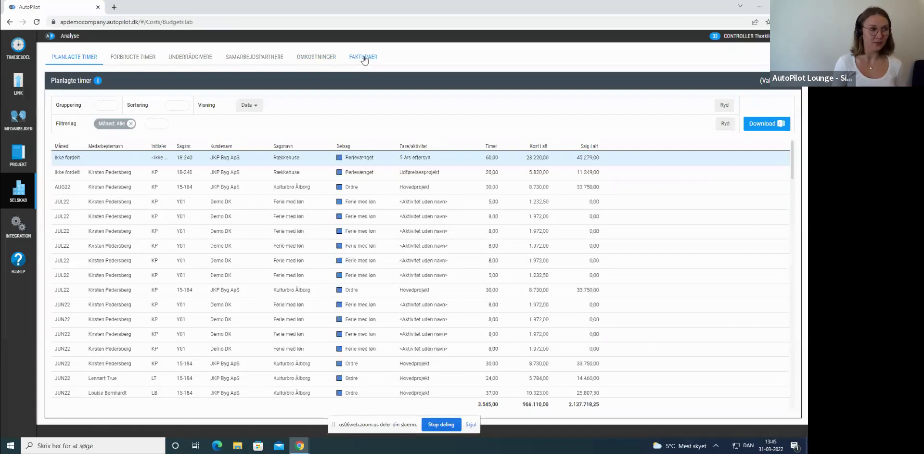
click(364, 59)
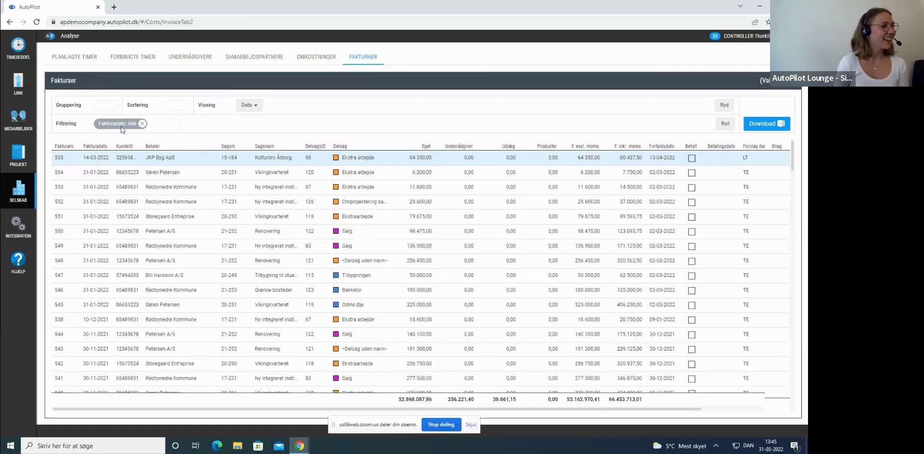
- Group the invoices by year (År) and, within each year, by month (Måned)
click(106, 106)
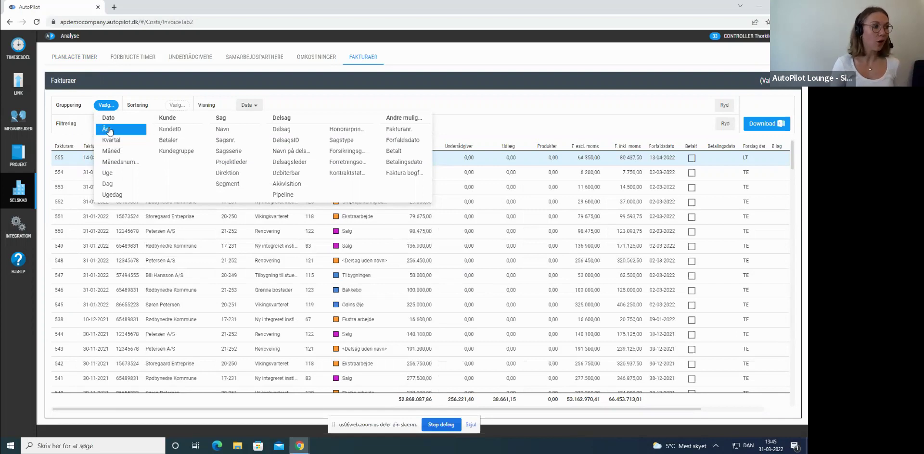
click(106, 130)
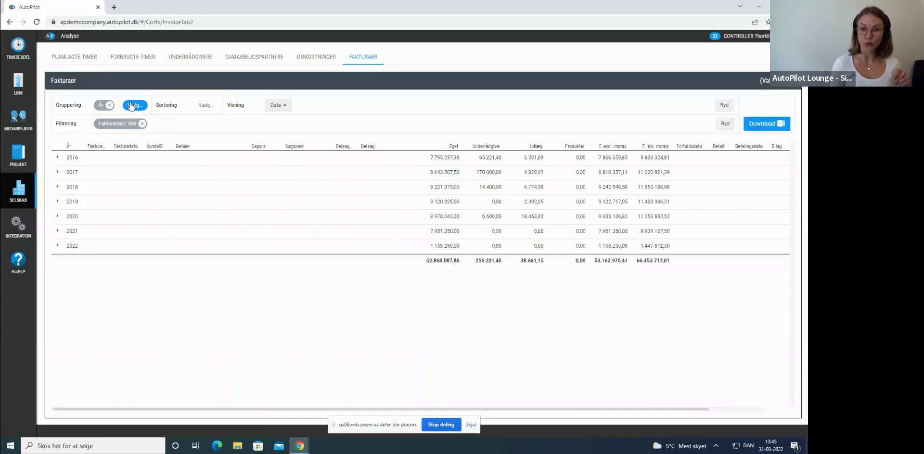
click(130, 106)
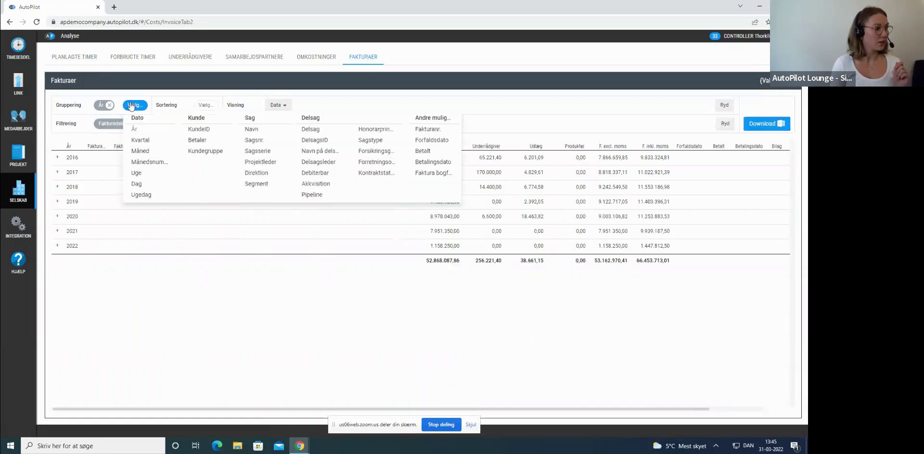
click(142, 155)
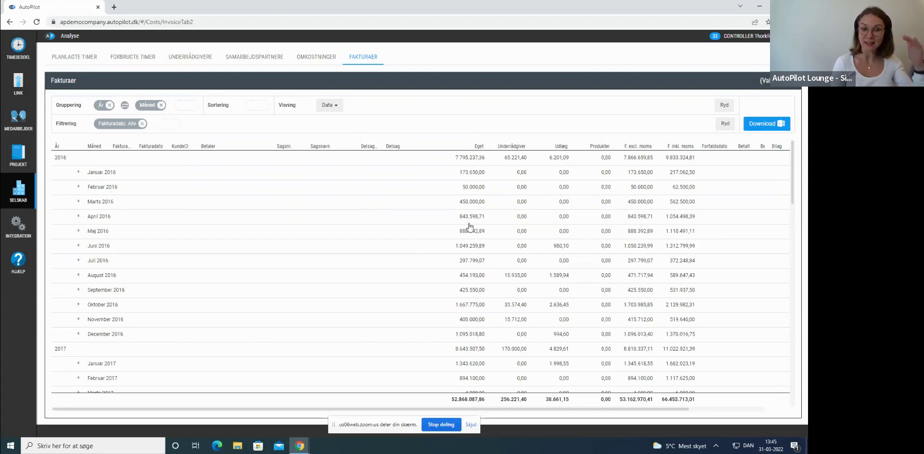
- Examine the monthly invoice groups across the years, and expand January 2016 to inspect its invoices before collapsing it
scroll(214, 276, down, 1)
scroll(215, 276, down, 5)
scroll(214, 276, up, 2)
scroll(319, 304, down, 2)
scroll(320, 303, up, 5)
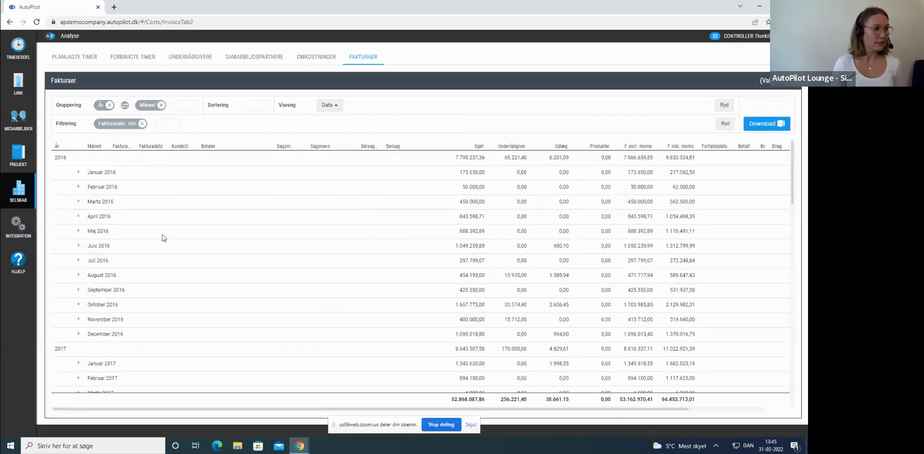
click(79, 173)
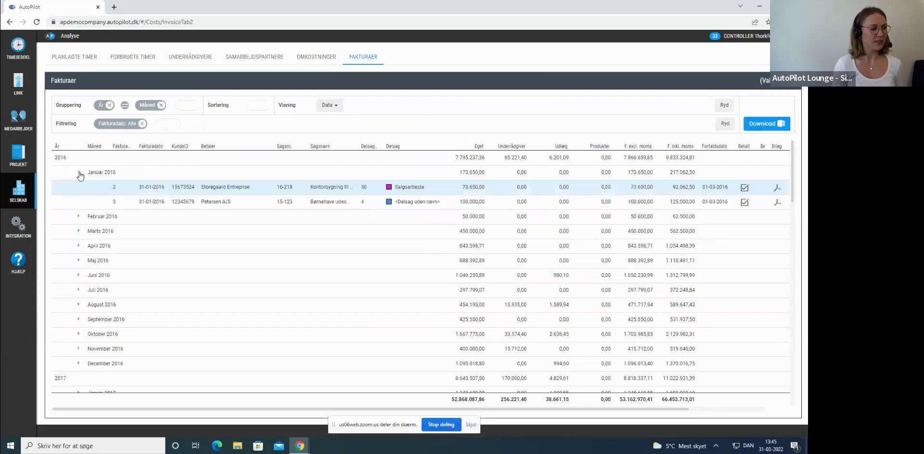
click(79, 173)
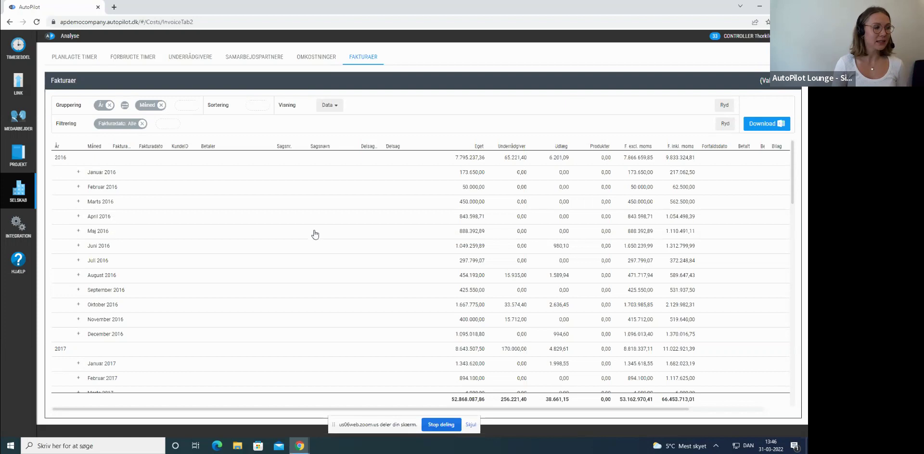
- Filter the invoice date (Fakturadato) to multiple years, covering the whole of 2020 and 2021
click(115, 126)
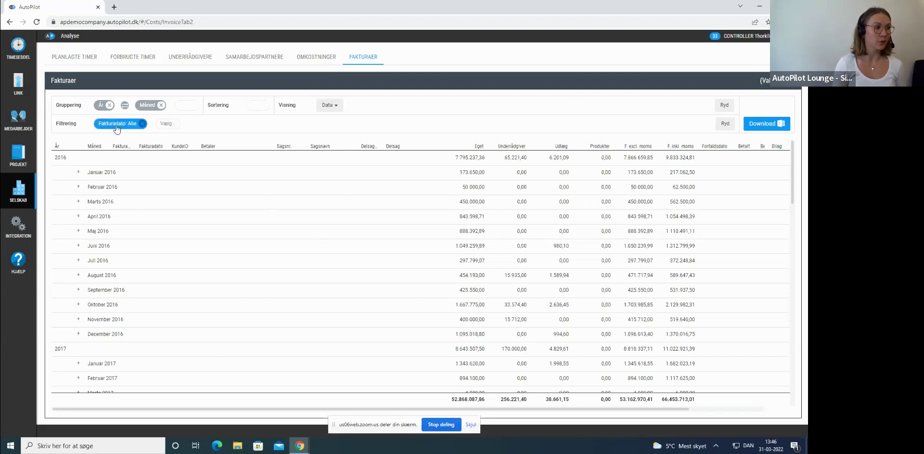
click(117, 127)
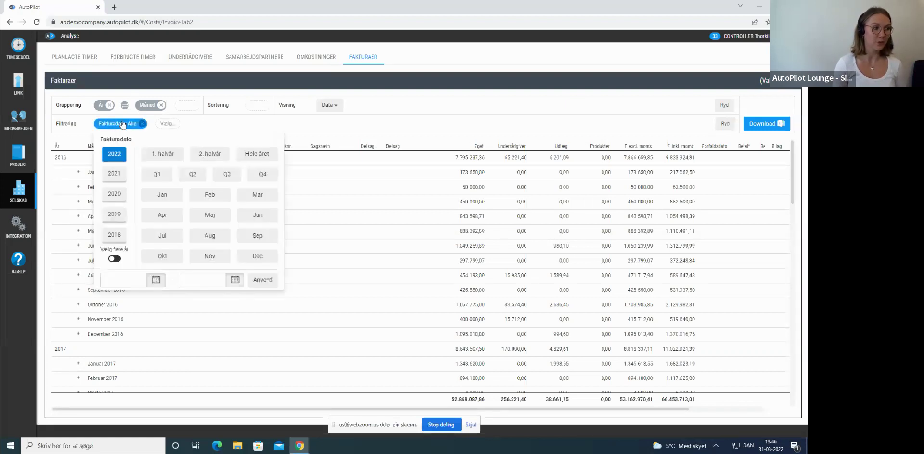
click(114, 260)
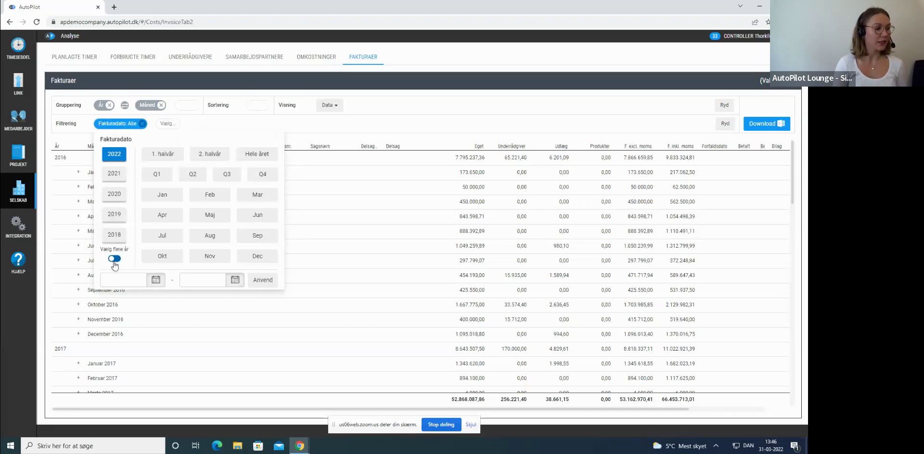
click(112, 196)
click(114, 179)
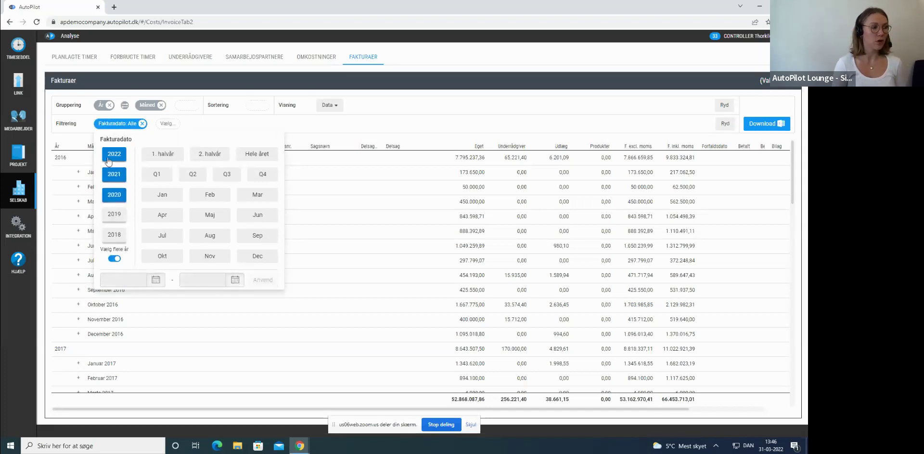
click(109, 159)
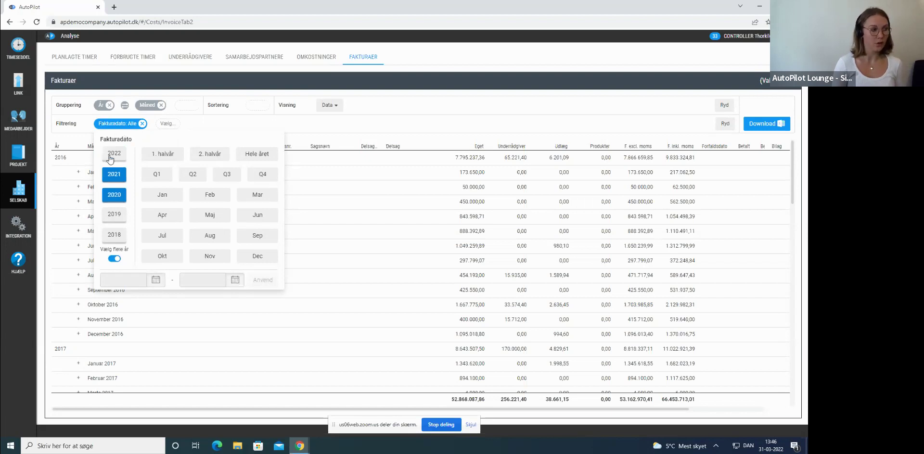
click(259, 155)
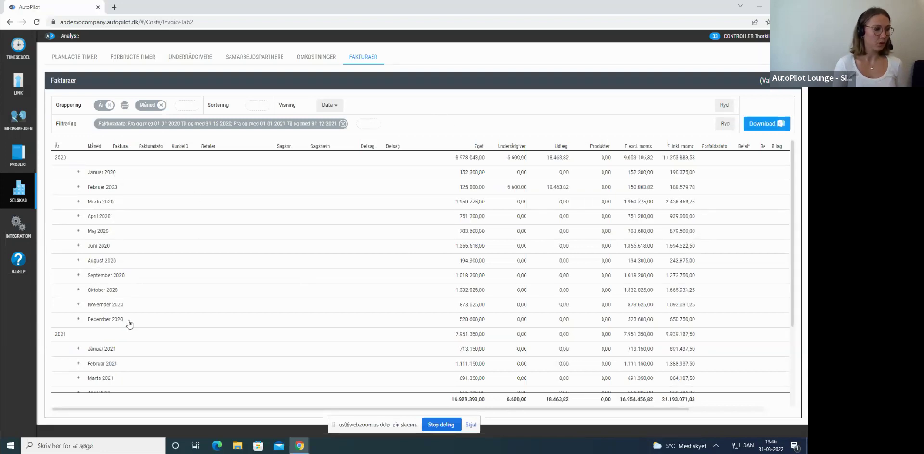
- Show the invoices as a table of F. excl. moms and swap the grouping order so months form rows and years form columns
scroll(129, 324, down, 3)
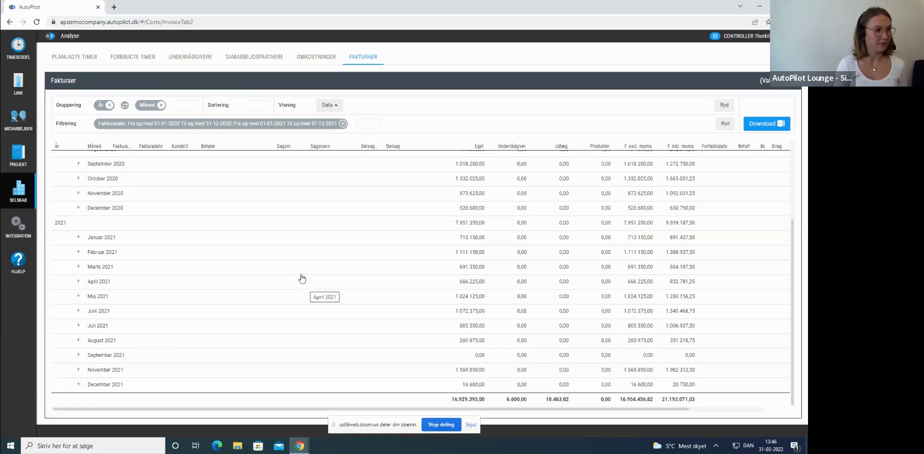
click(329, 107)
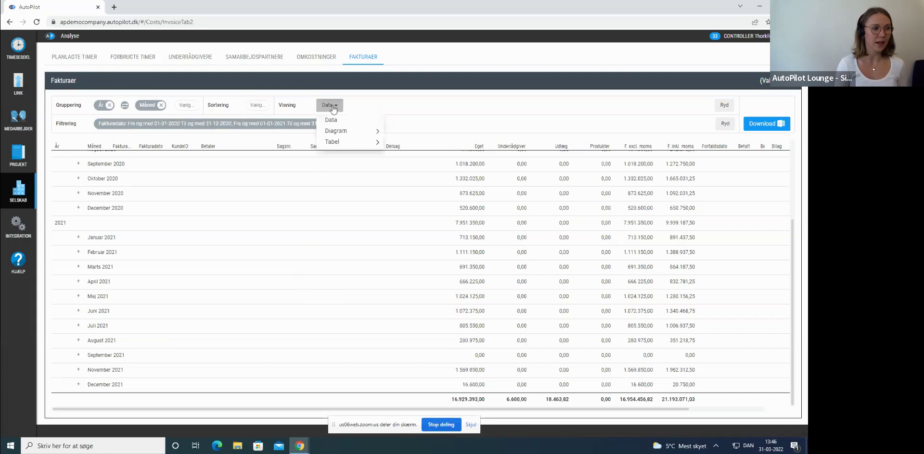
mouse_move(341, 141)
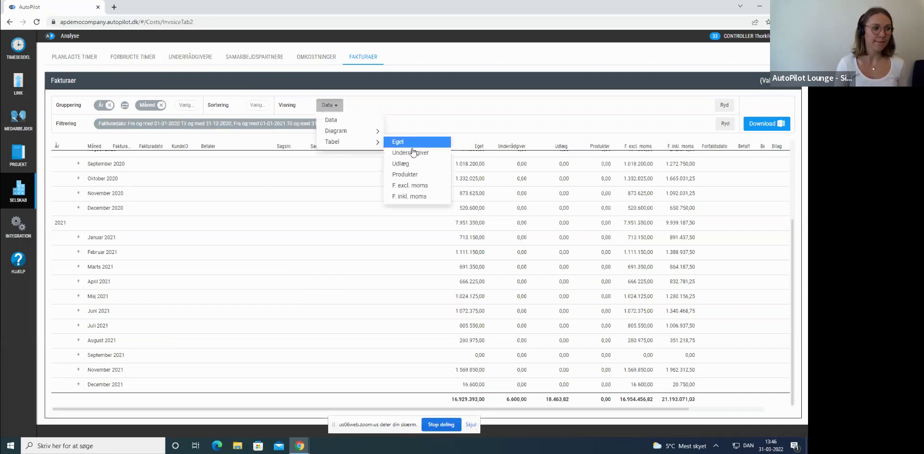
click(429, 187)
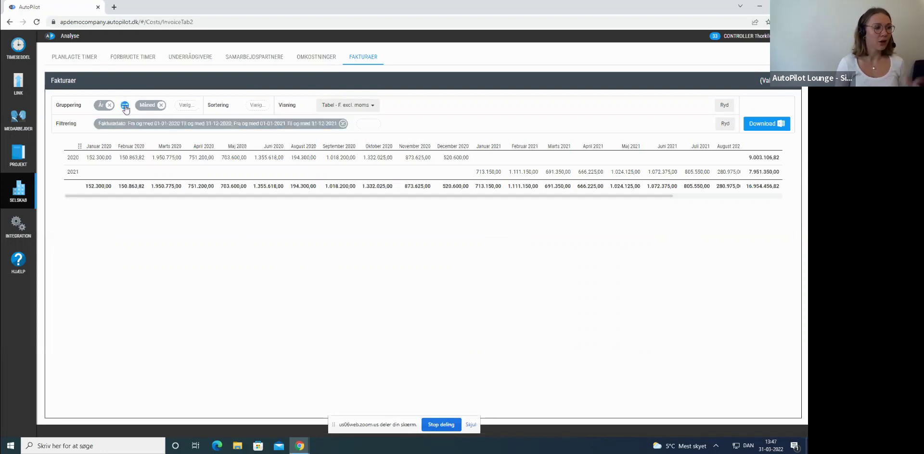
click(125, 106)
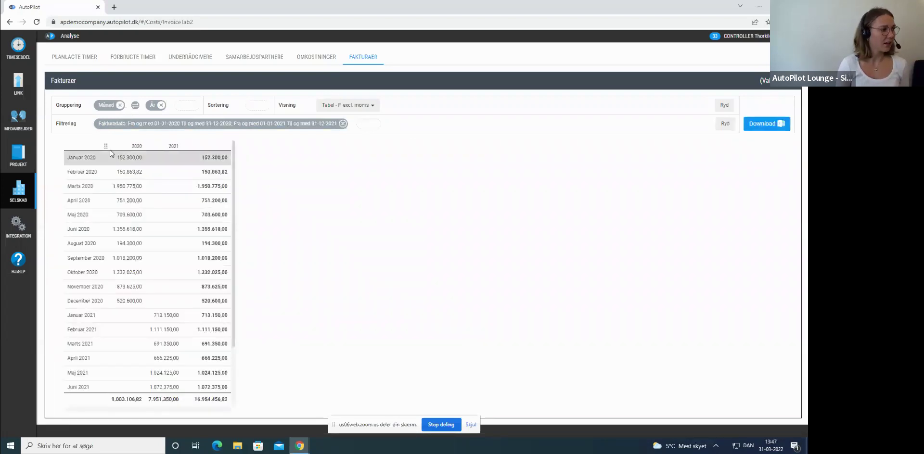
- Widen the month label column of the invoice table and review the remaining months of 2021
drag(116, 146, 144, 146)
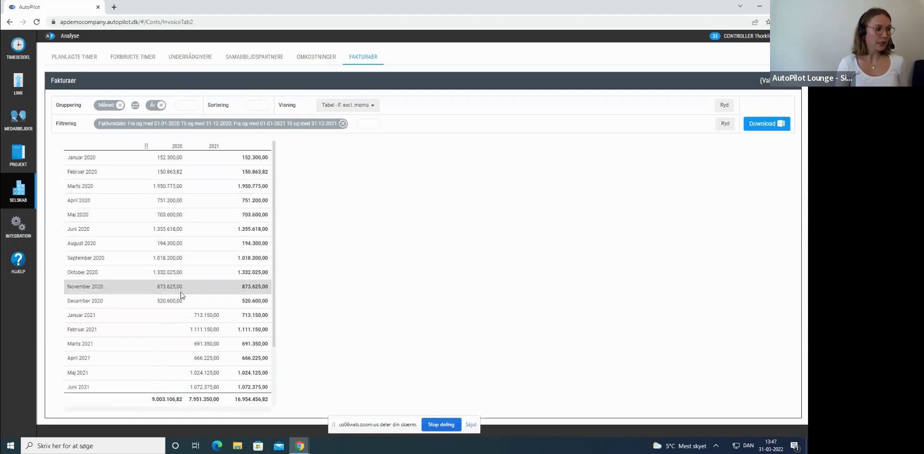
scroll(226, 271, down, 2)
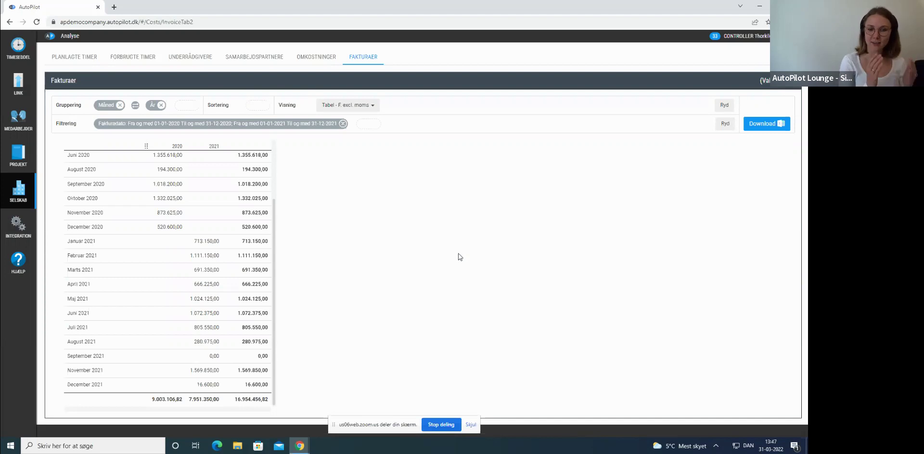
- Add a filter on case name (Sagsnavn) that excludes Vikingkvarteret from the invoice table, using the Ikke condition
click(369, 125)
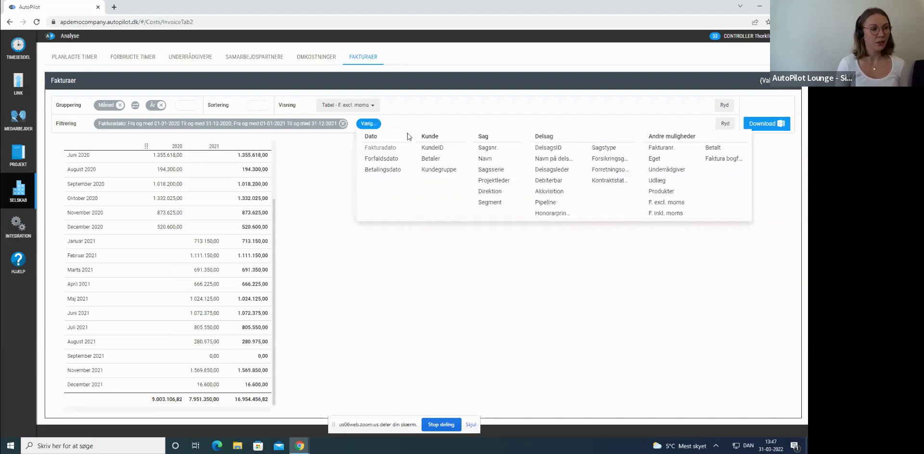
click(491, 161)
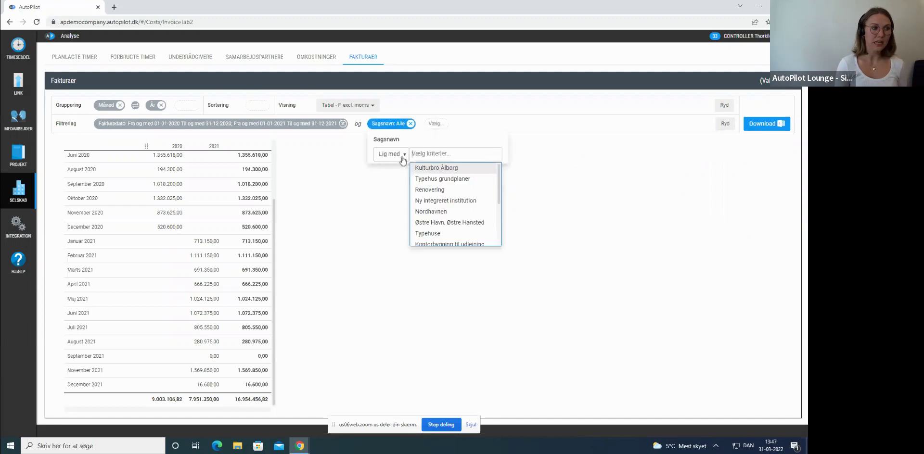
click(404, 154)
click(402, 178)
click(449, 154)
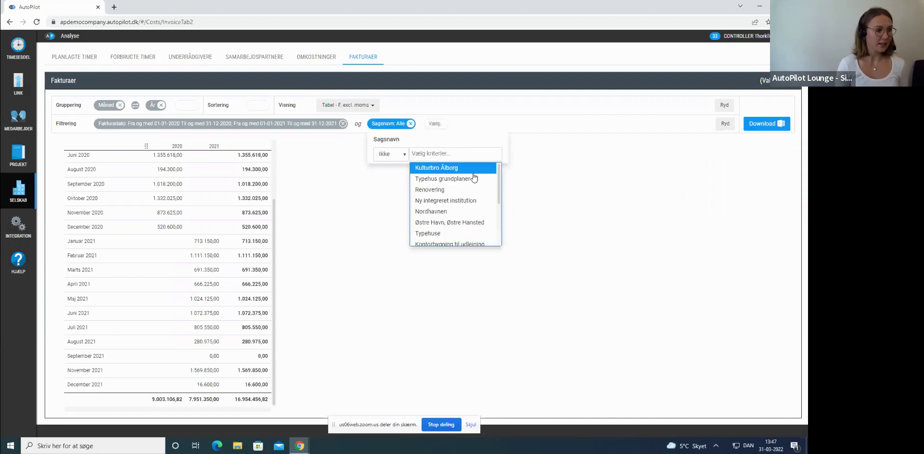
scroll(473, 187, down, 1)
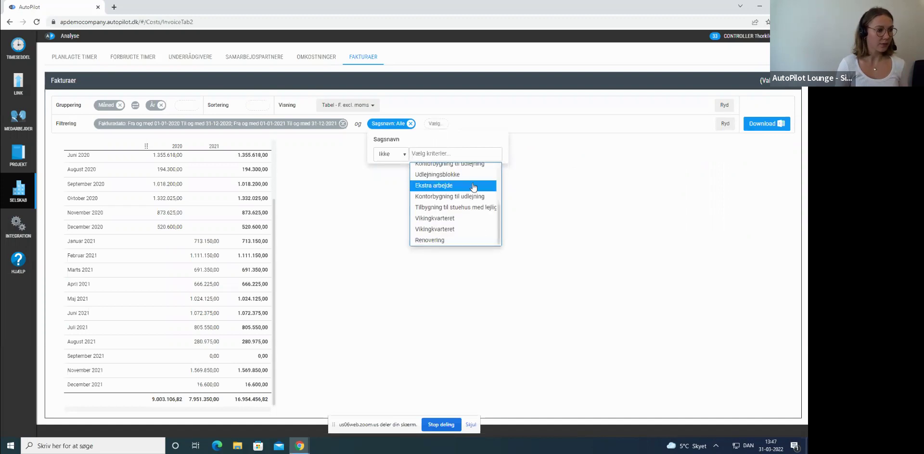
click(457, 231)
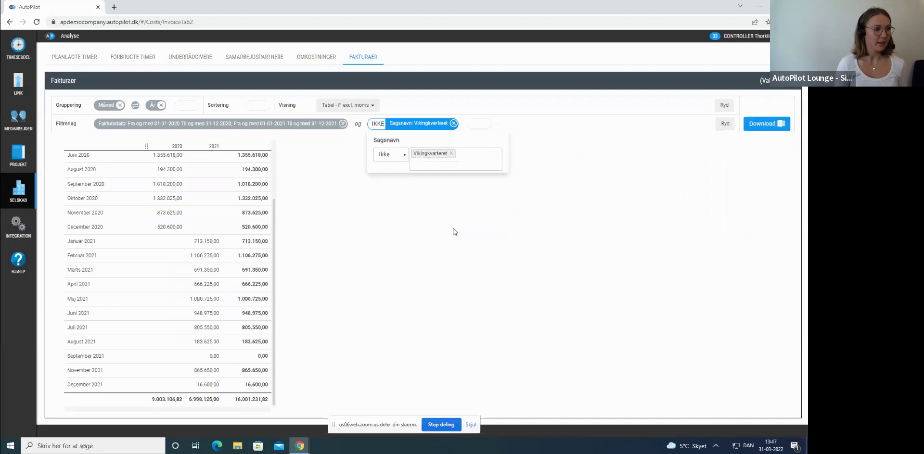
click(542, 215)
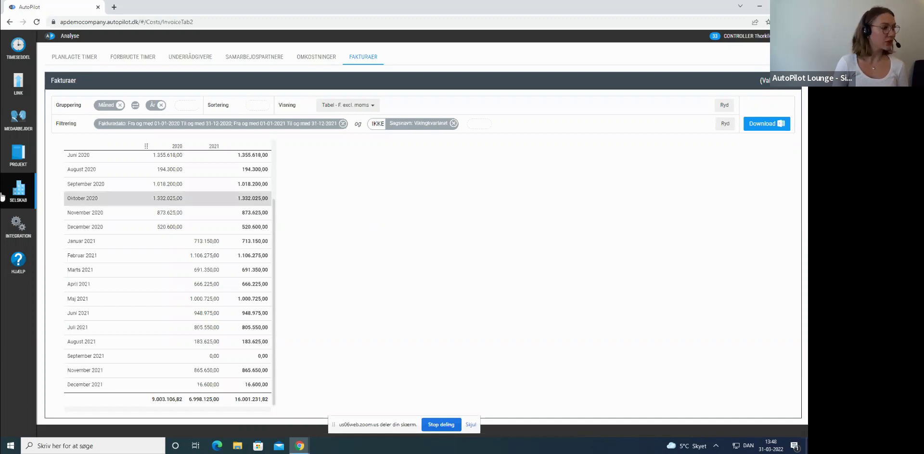
- Group the planned hours (Planlagte timer) by Måned, Sagsnavn and Medarbejdernavn, and sort them ascending by Medarbejdernavn
mouse_move(14, 199)
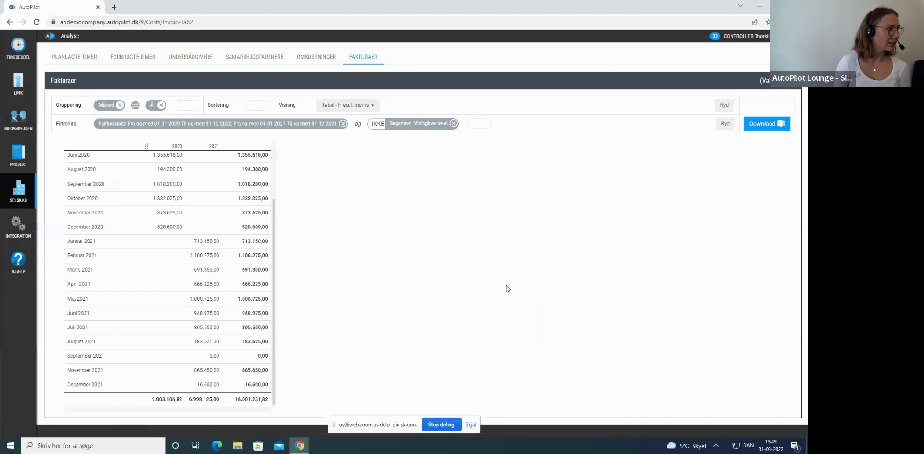
click(83, 59)
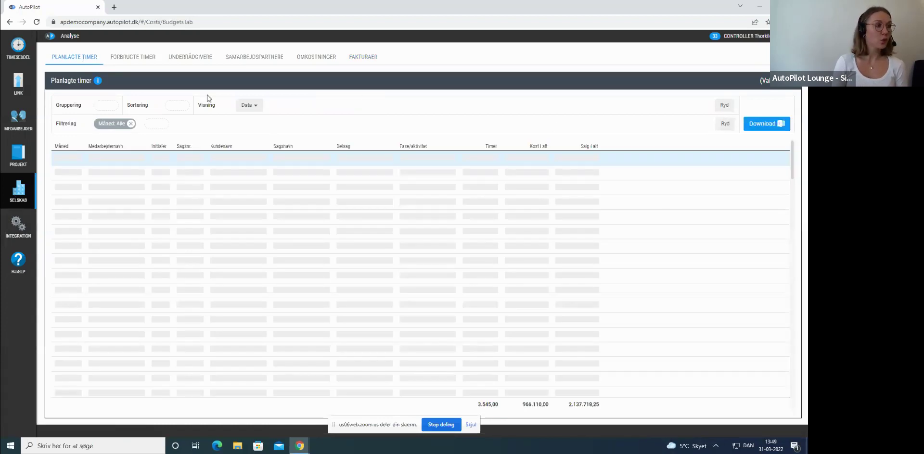
click(107, 107)
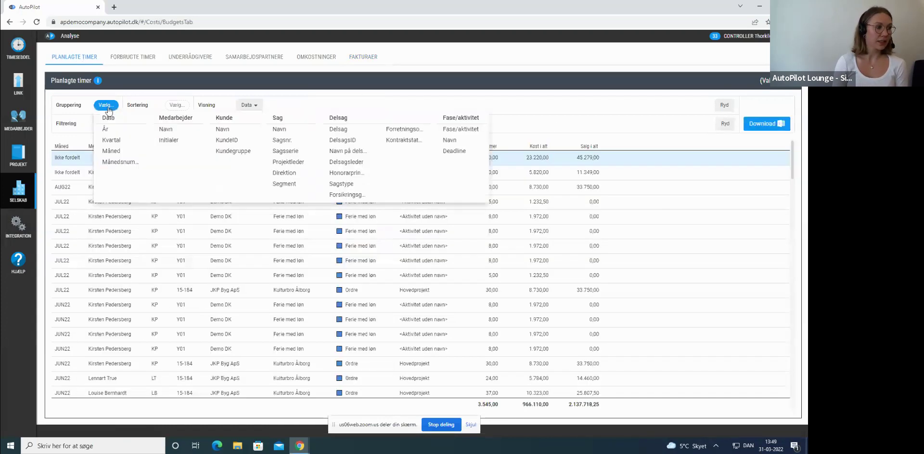
click(120, 151)
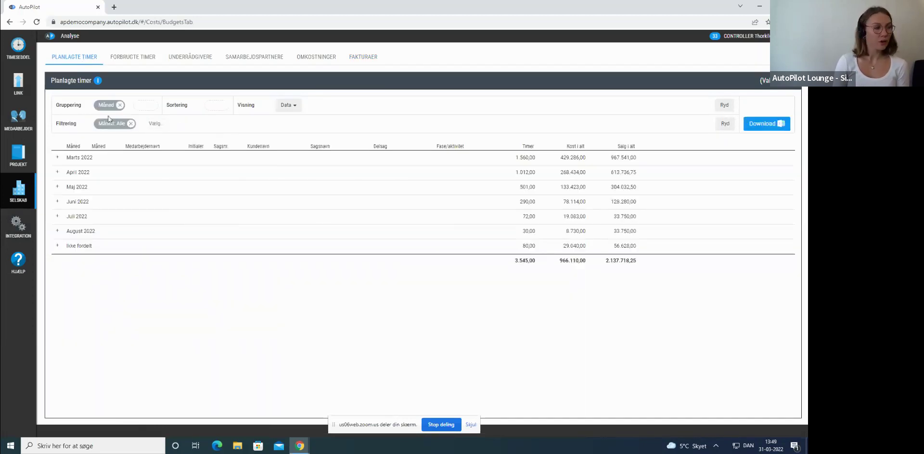
click(146, 107)
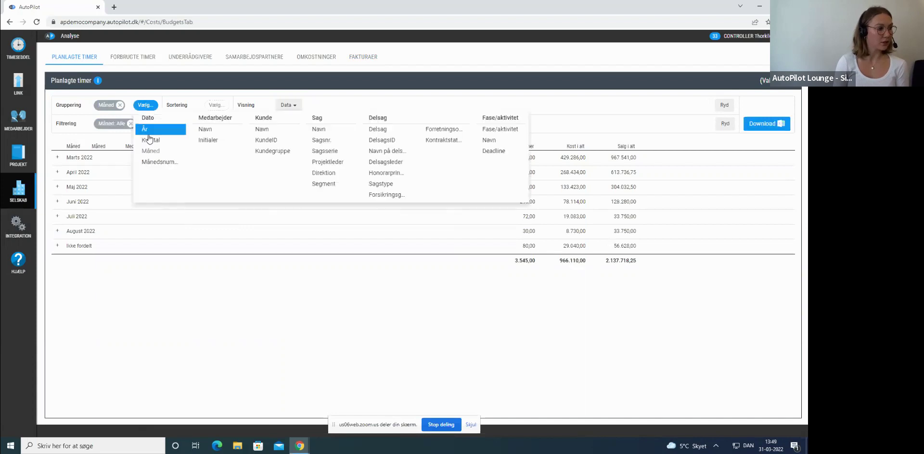
click(330, 132)
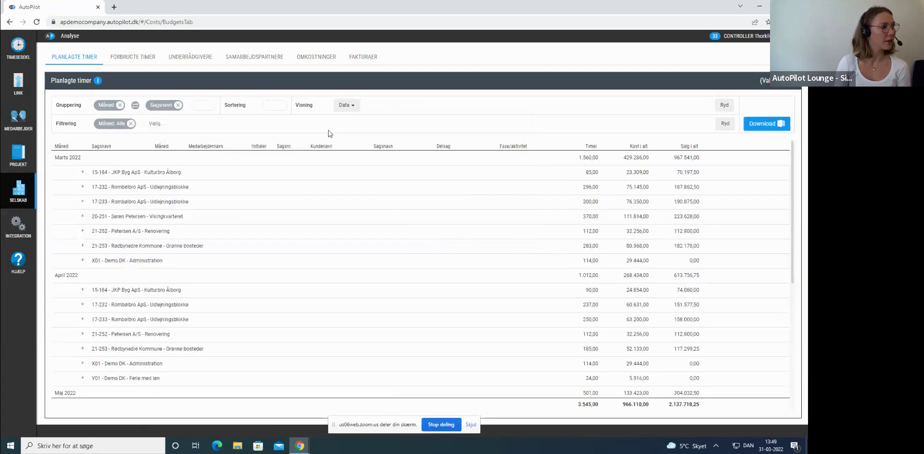
click(200, 106)
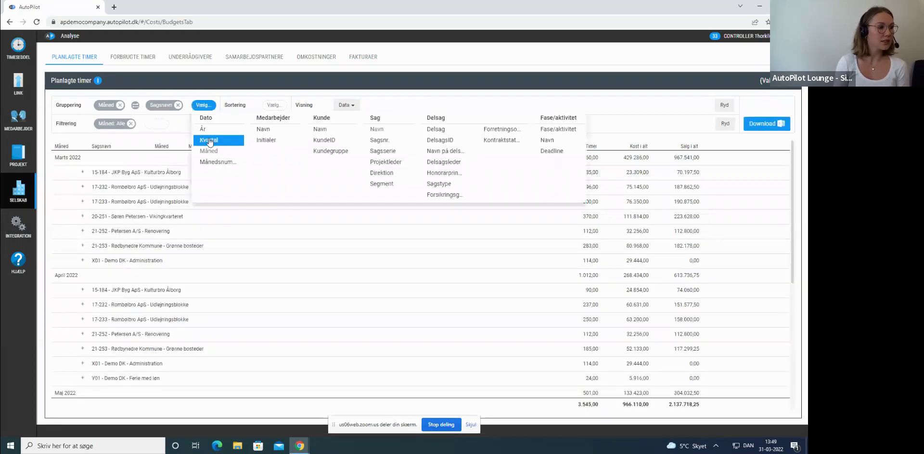
click(275, 131)
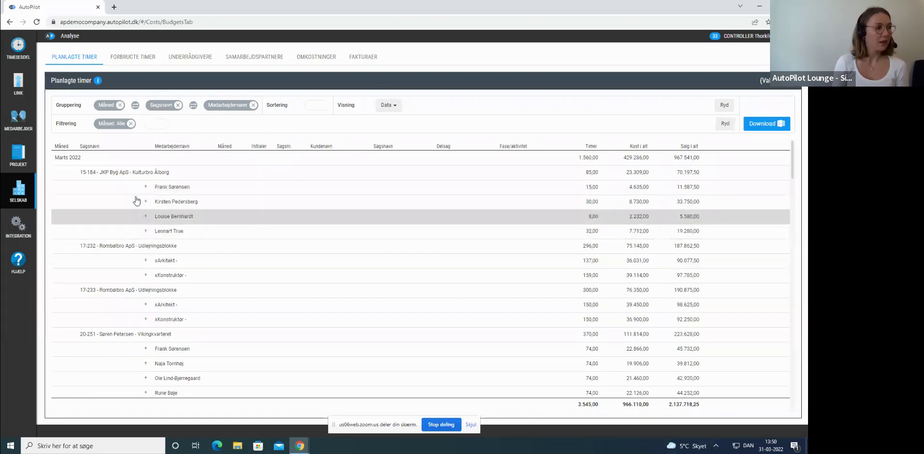
click(316, 106)
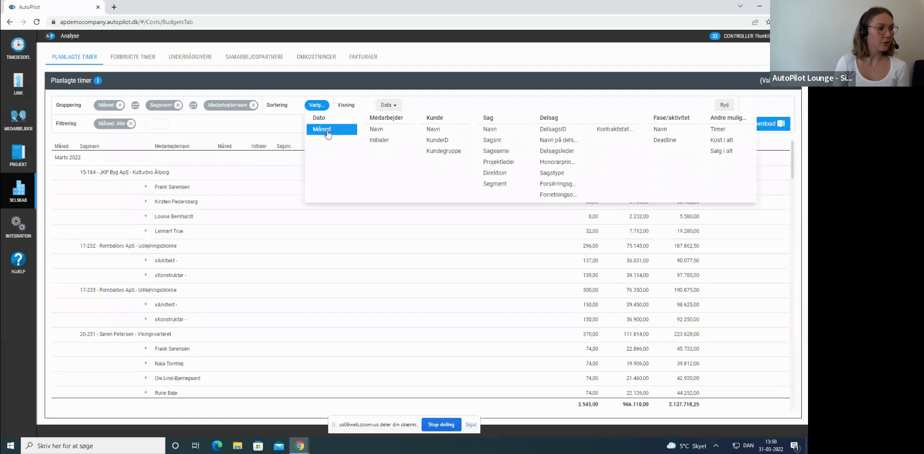
click(378, 134)
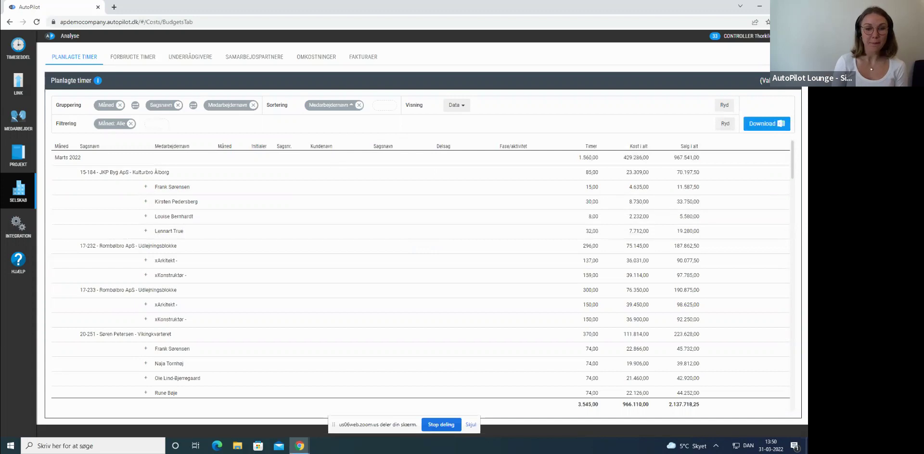
- Show the planned hours as a table of Timer and widen the case name column
click(457, 104)
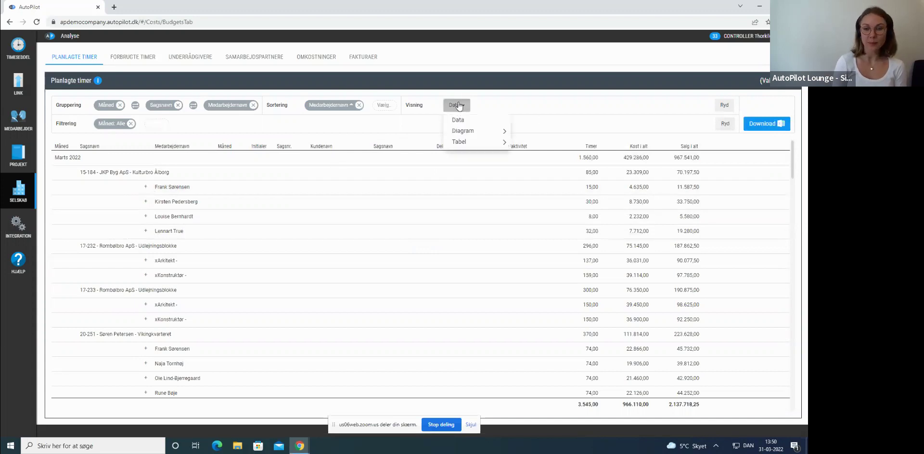
mouse_move(477, 142)
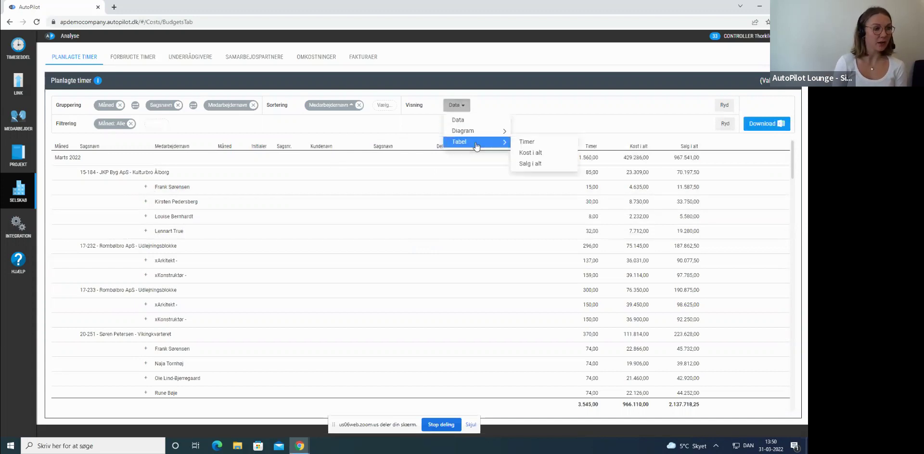
click(533, 142)
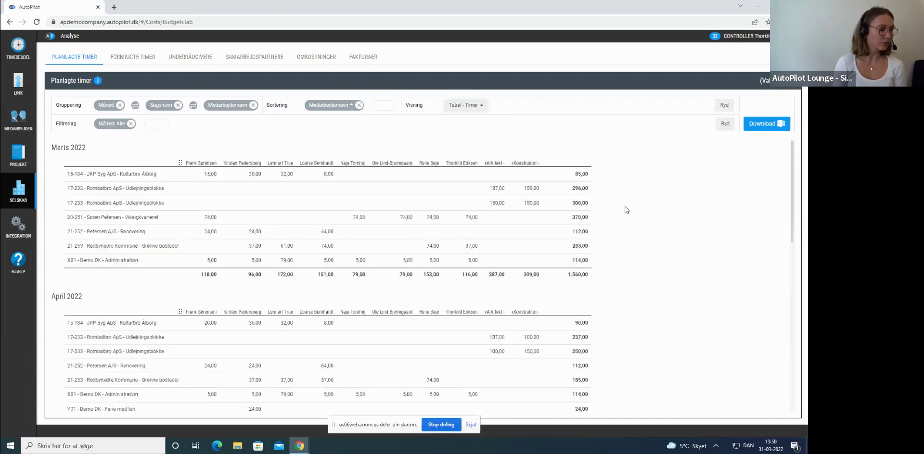
drag(180, 162, 223, 170)
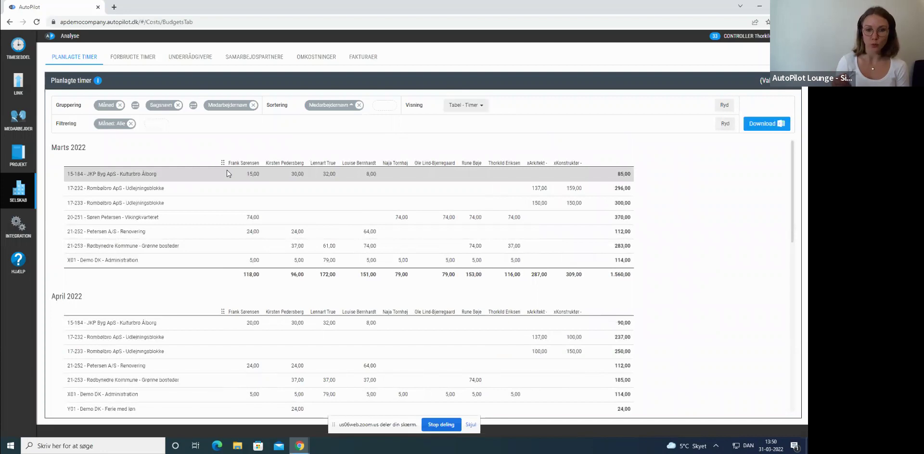